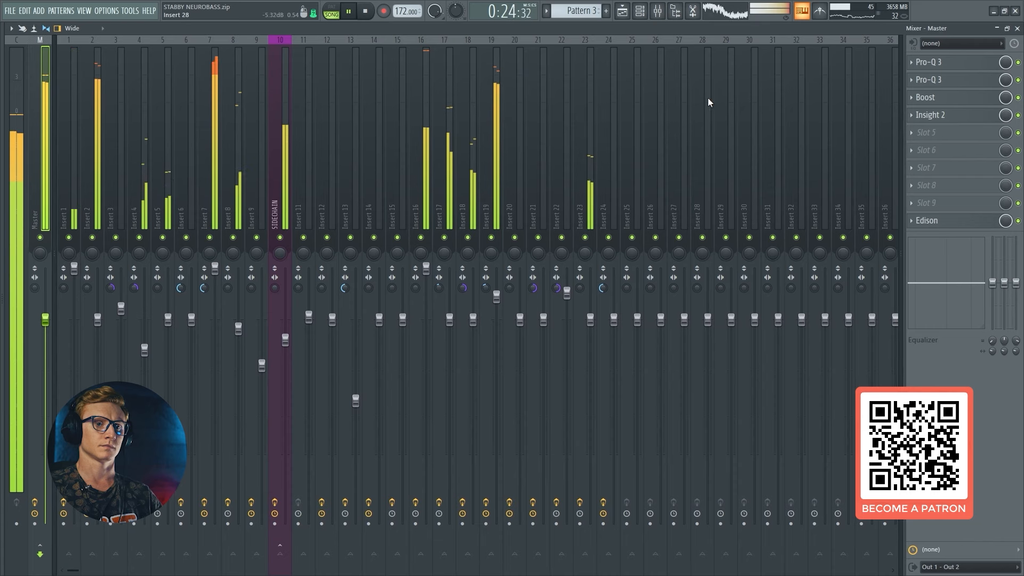
# Stop playback and reset the Serum #8 synth in the Channel rack to the Init preset.
pyautogui.click(1017, 29)
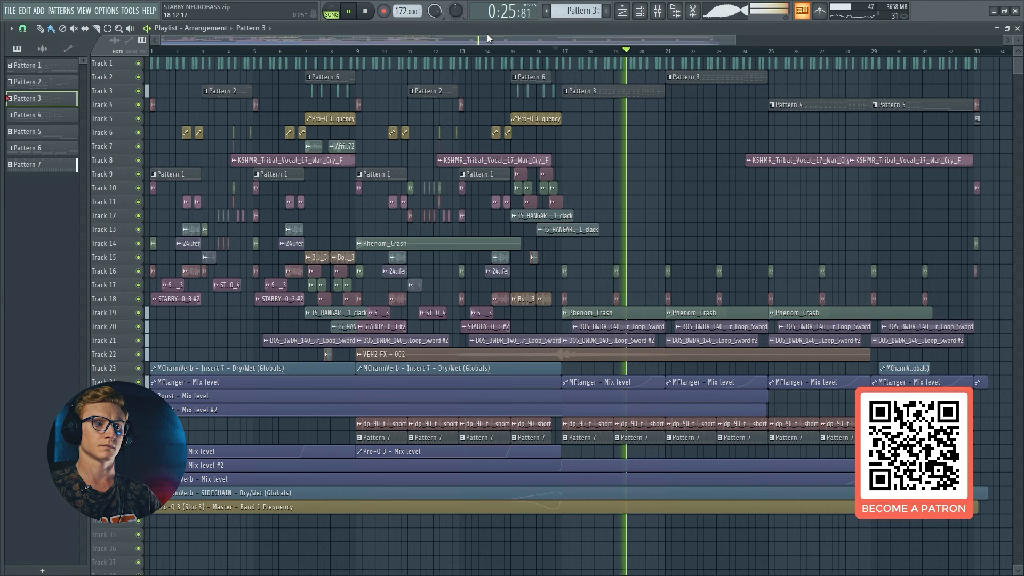
pyautogui.click(371, 12)
pyautogui.press('F6')
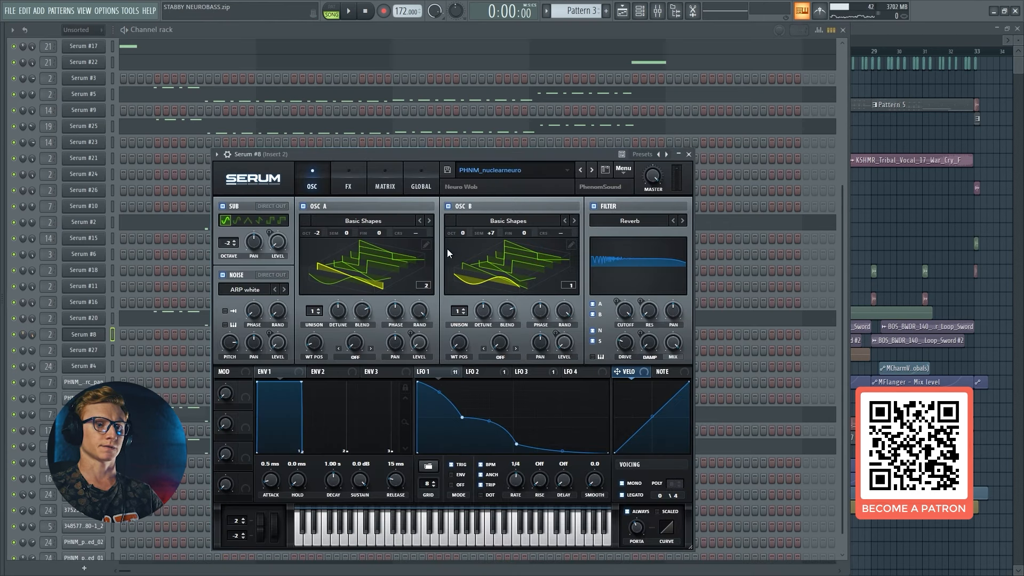
pyautogui.click(621, 171)
pyautogui.click(632, 172)
# Load the analog Basic Shapes wavetable into oscillator A.
pyautogui.click(331, 221)
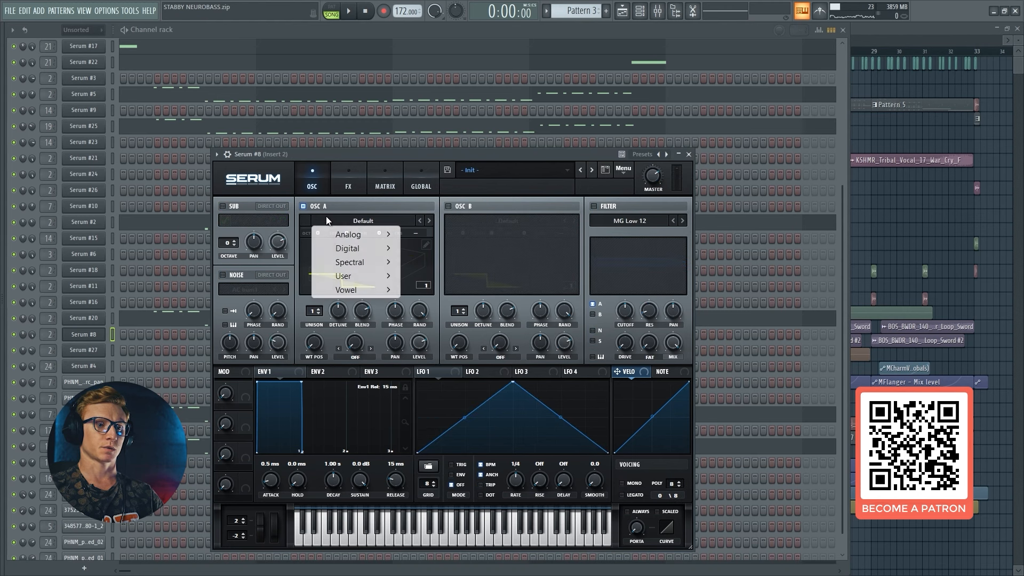
pyautogui.moveTo(352, 235)
pyautogui.click(448, 234)
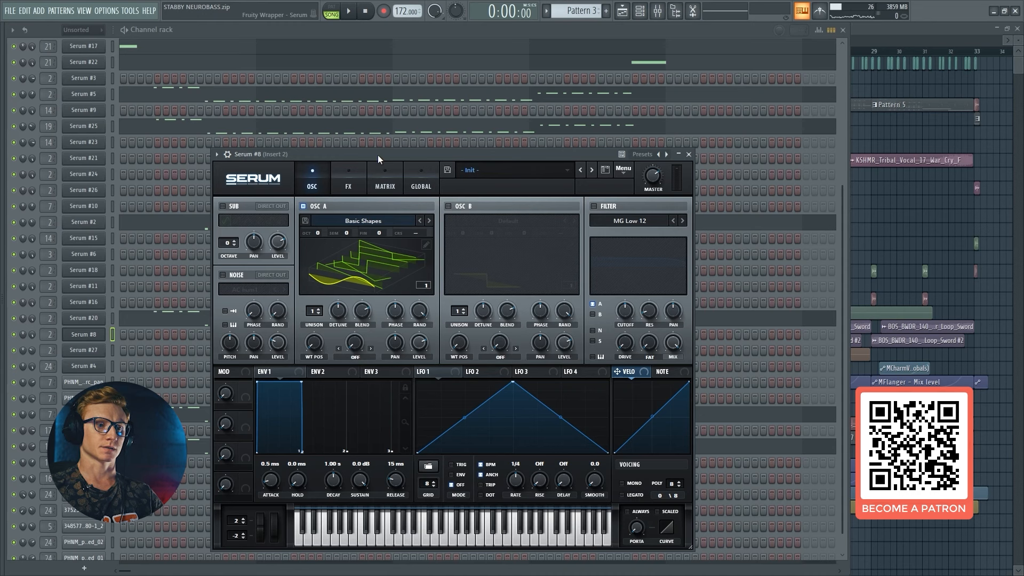
# Set oscillator A's octave to -2 and route Serum #8 to the Master mixer track.
pyautogui.moveTo(378, 155); pyautogui.dragTo(427, 104)
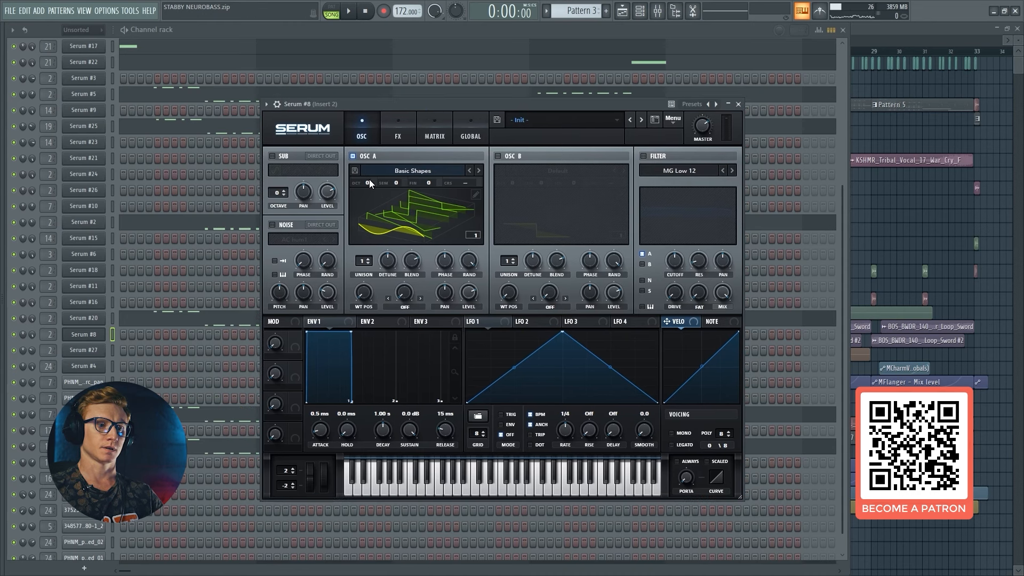
pyautogui.moveTo(372, 195); pyautogui.dragTo(371, 212)
pyautogui.scroll(-2, 44, 335)
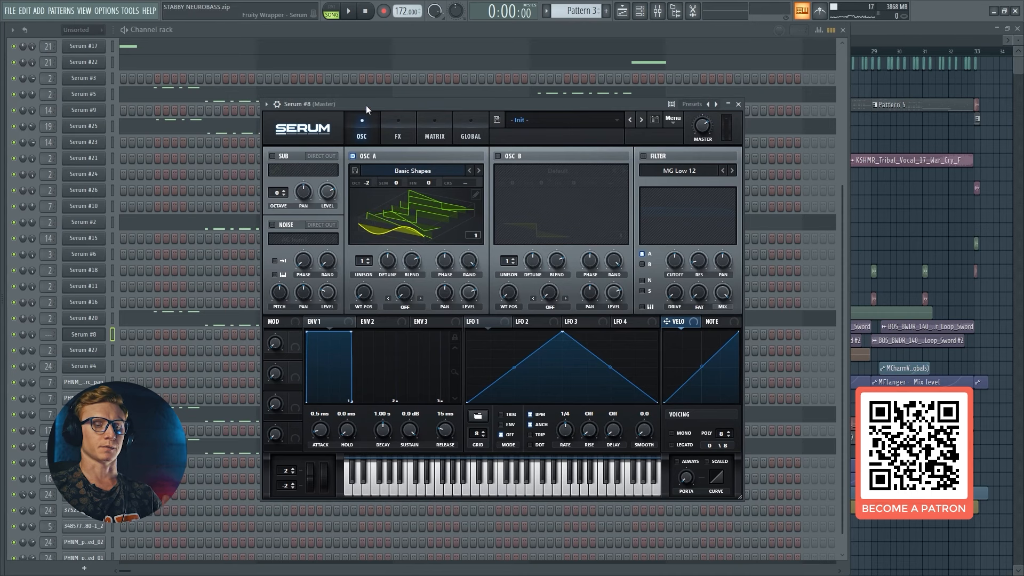
# Enable oscillator B and load the analog Basic Shapes wavetable into it.
pyautogui.click(498, 156)
pyautogui.click(541, 170)
pyautogui.moveTo(547, 185)
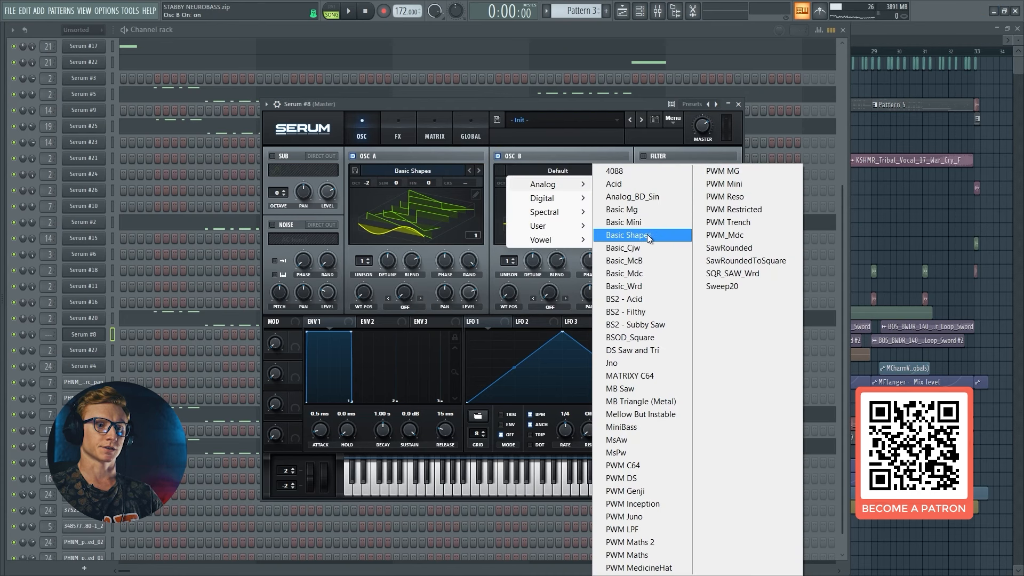
pyautogui.click(629, 235)
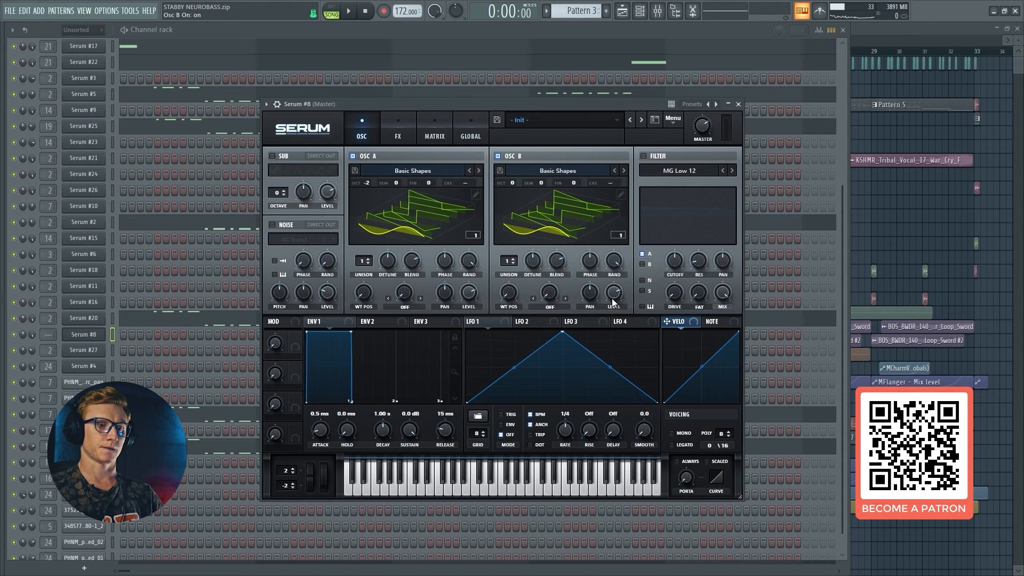
# Tune oscillator B to +1 octave and +7 semitones, auditioning the sound with a test note.
pyautogui.moveTo(513, 182); pyautogui.dragTo(517, 175)
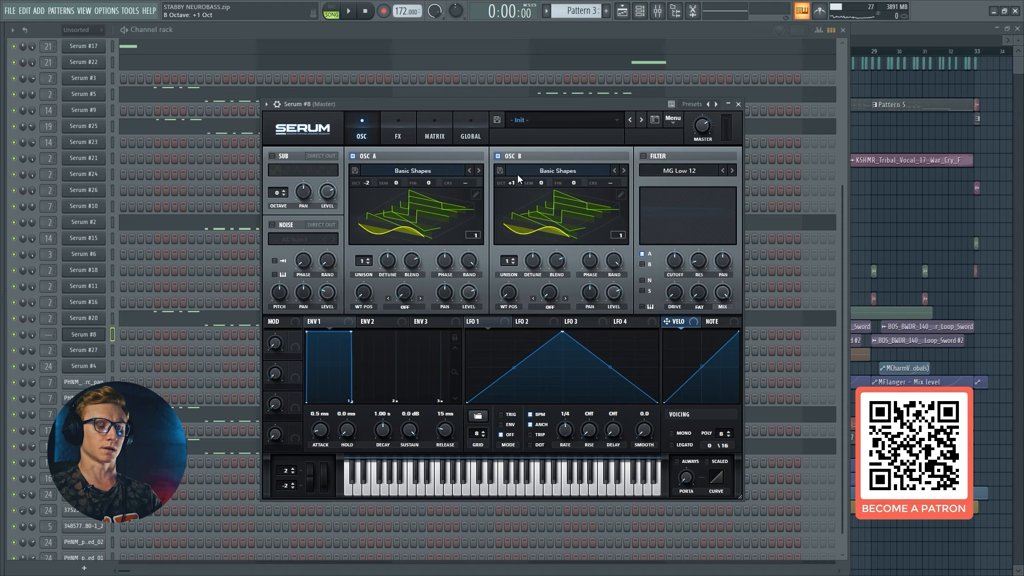
pyautogui.press('x')
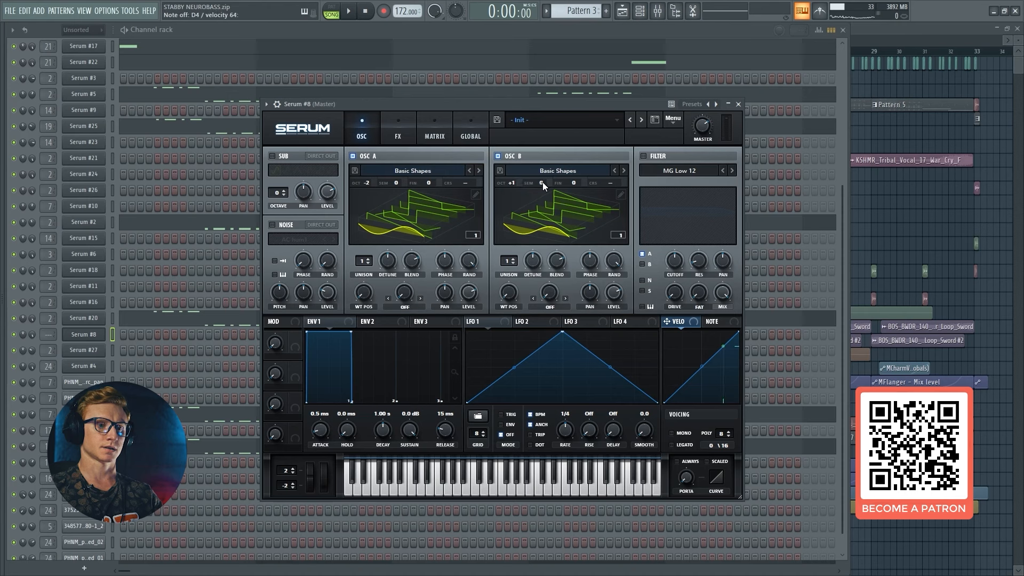
pyautogui.moveTo(542, 181); pyautogui.dragTo(559, 155)
pyautogui.press('x')
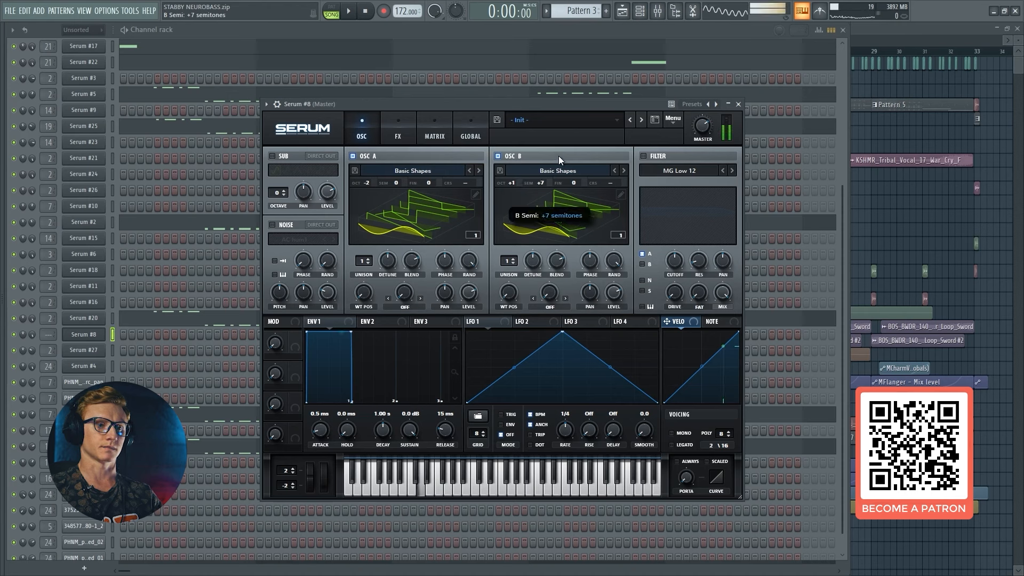
# Lower the levels of oscillators A and B to 0% and modulate both with LFO 1 using the Stabby Neurobass shape in Trig mode.
pyautogui.moveTo(614, 290); pyautogui.dragTo(576, 445)
pyautogui.moveTo(470, 294); pyautogui.dragTo(475, 431)
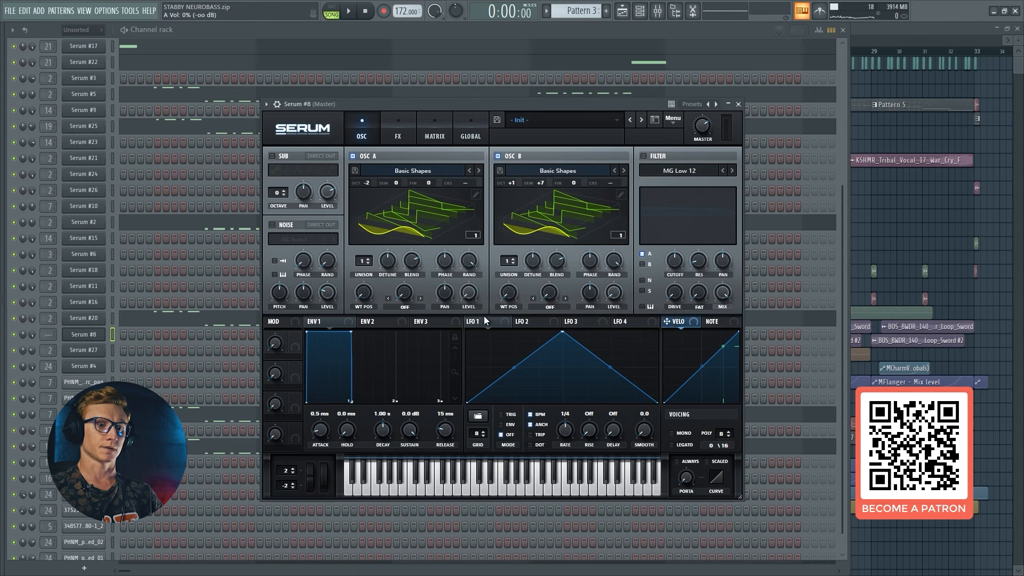
pyautogui.click(478, 416)
pyautogui.moveTo(530, 466)
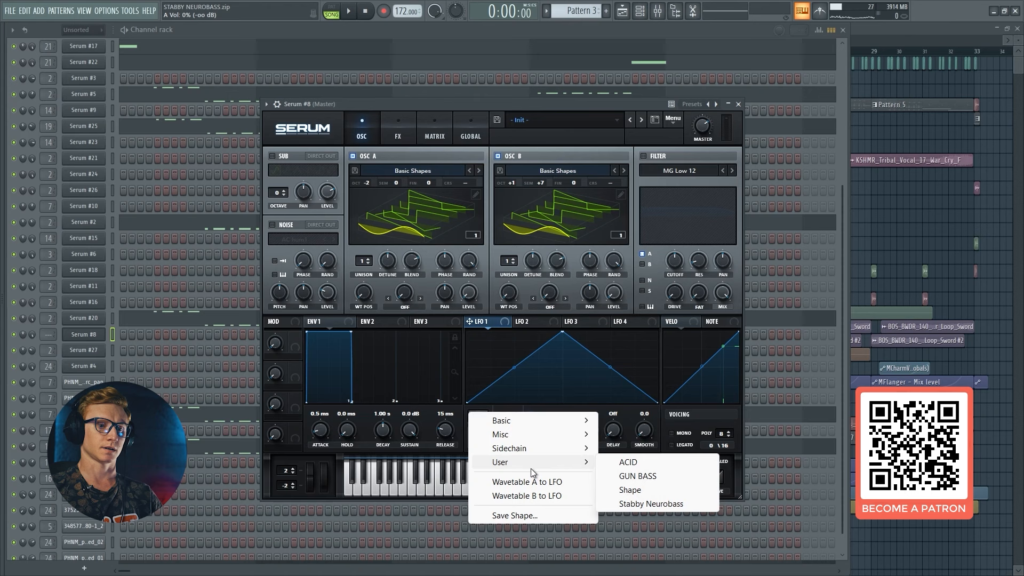
pyautogui.click(629, 504)
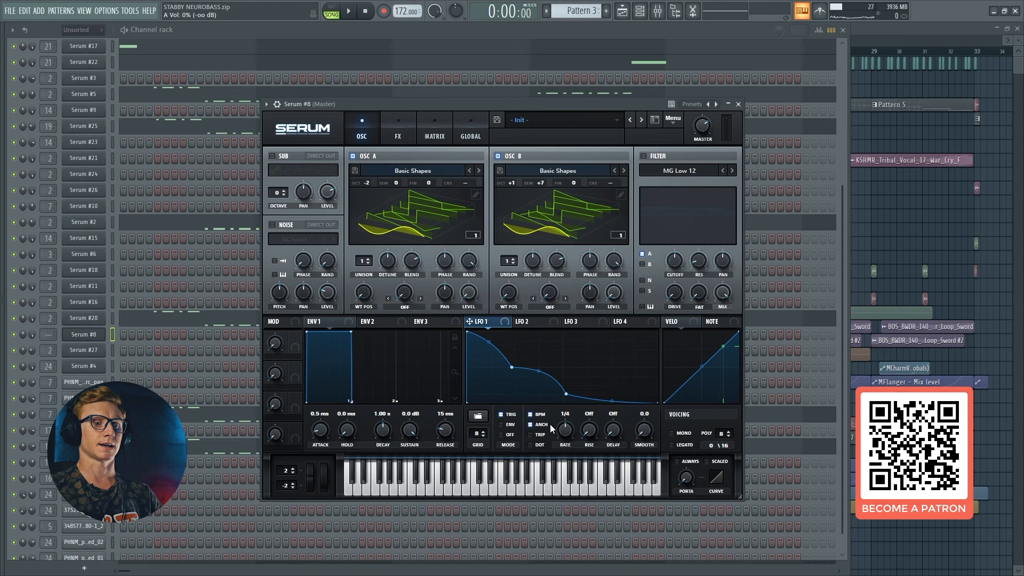
pyautogui.moveTo(469, 321); pyautogui.dragTo(468, 293)
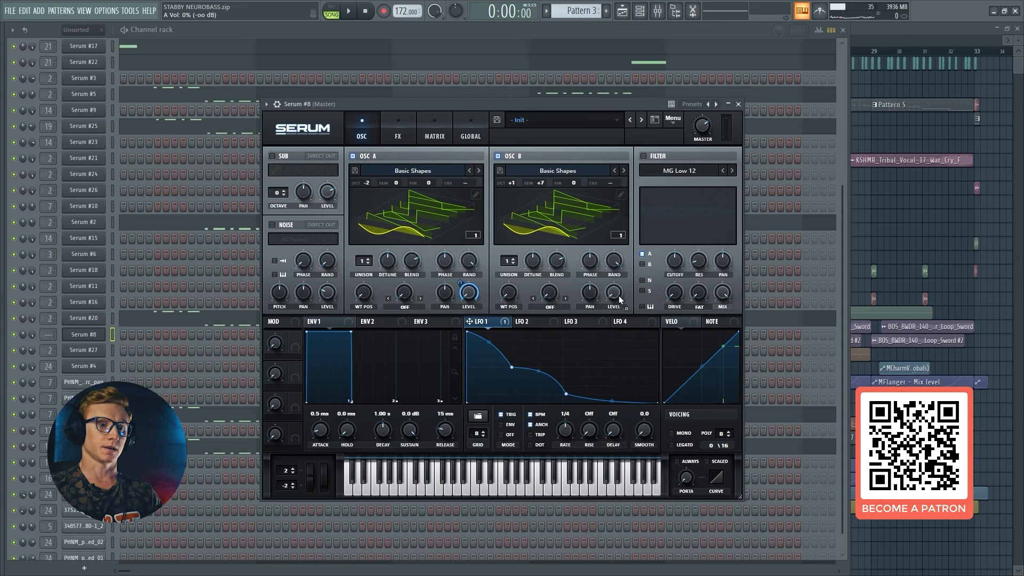
pyautogui.moveTo(619, 296); pyautogui.dragTo(615, 294)
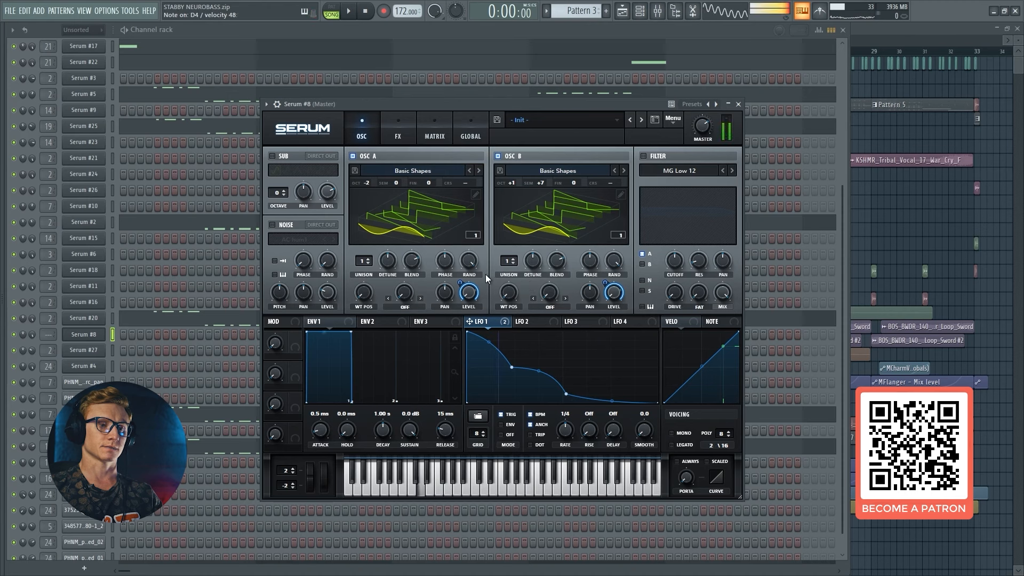
# Enable the sub oscillator at octave -2 with its level at 0%, modulated by LFO 1.
pyautogui.click(273, 156)
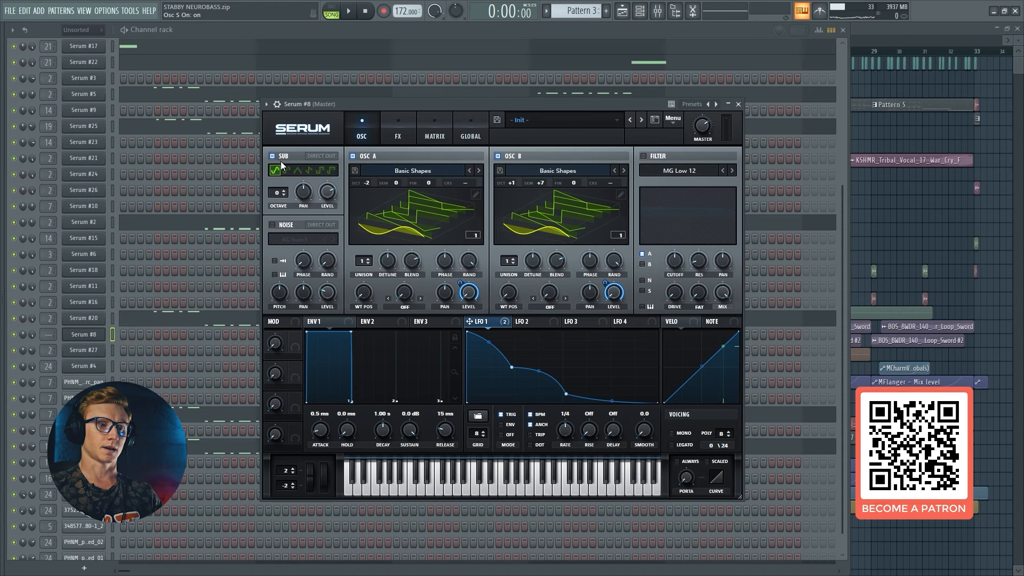
pyautogui.moveTo(276, 193); pyautogui.dragTo(310, 328)
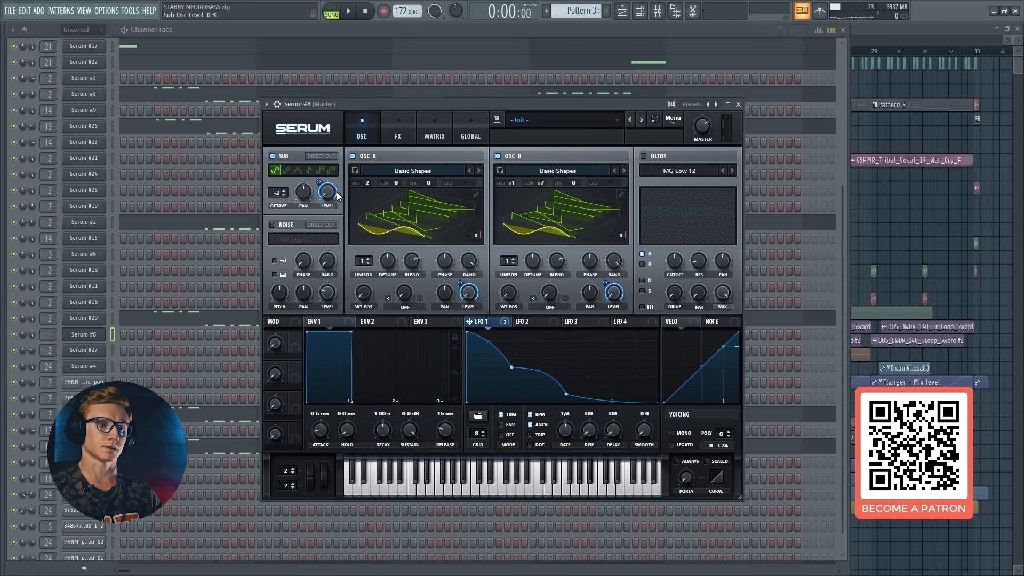
# Enable the noise oscillator with the analog ARP white sample and its level at 0%, modulated by LFO 1.
pyautogui.click(289, 227)
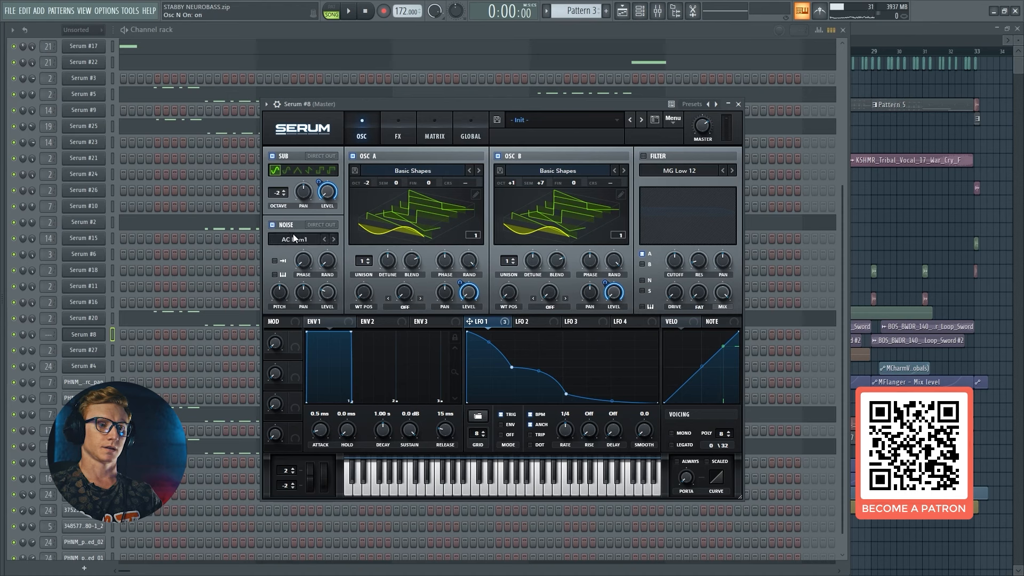
pyautogui.click(294, 237)
pyautogui.moveTo(327, 255)
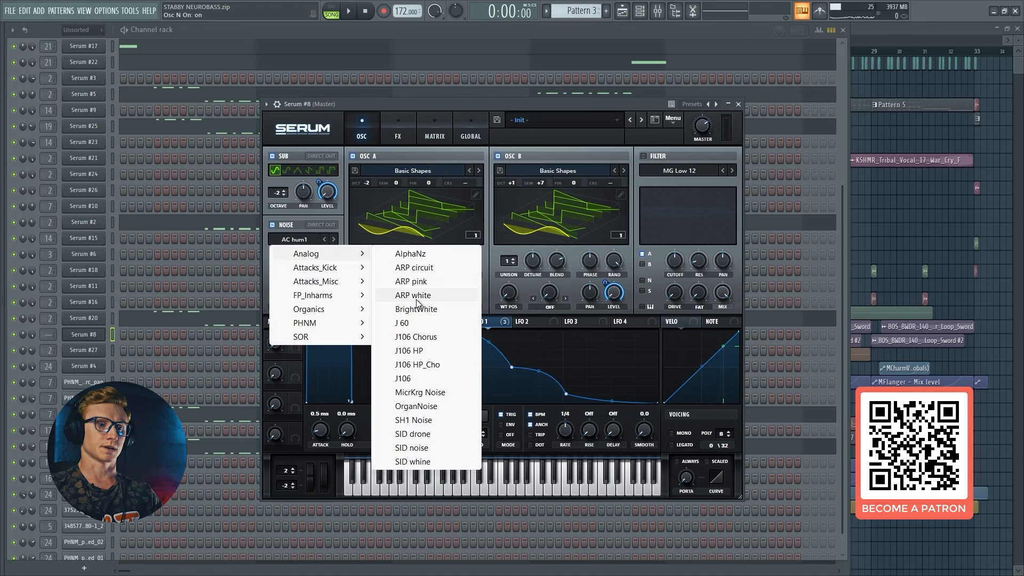
pyautogui.click(405, 300)
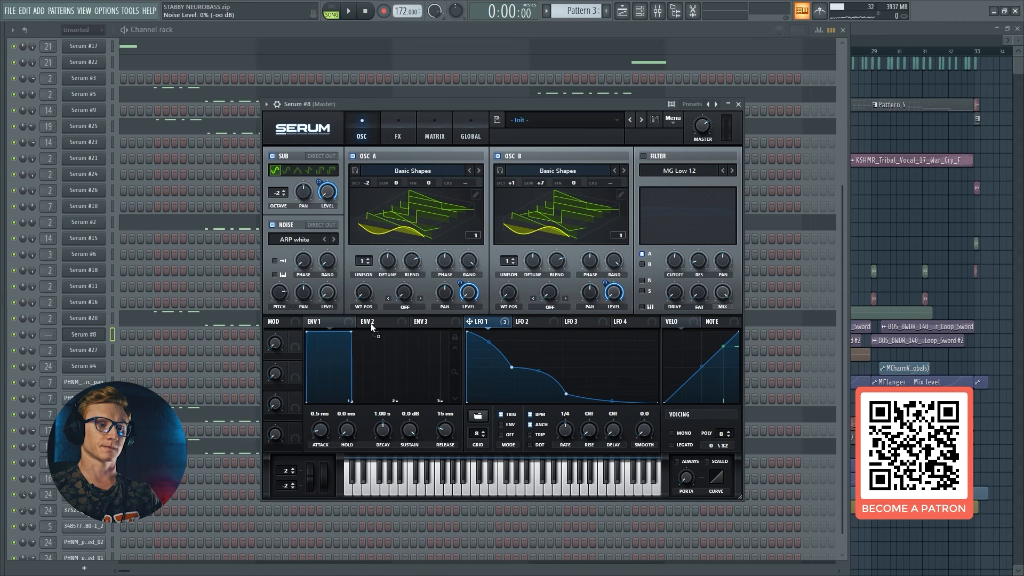
pyautogui.moveTo(331, 302)
pyautogui.mouseDown()
pyautogui.moveTo(323, 296)
pyautogui.moveTo(323, 309)
pyautogui.mouseUp()
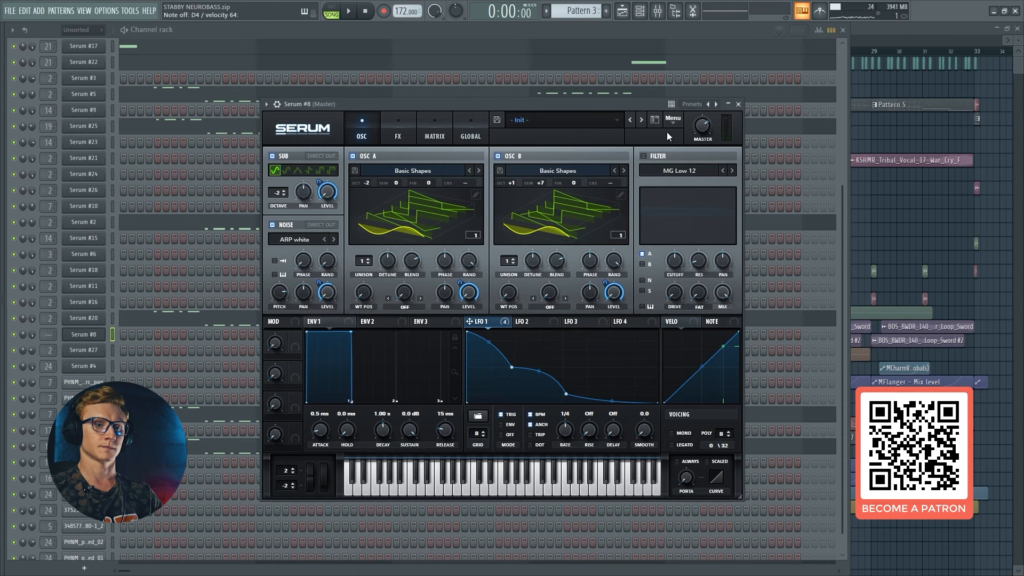
# Enable the filter with the Reverb type and route oscillators A and B, the noise and the sub through it.
pyautogui.click(646, 157)
pyautogui.click(662, 169)
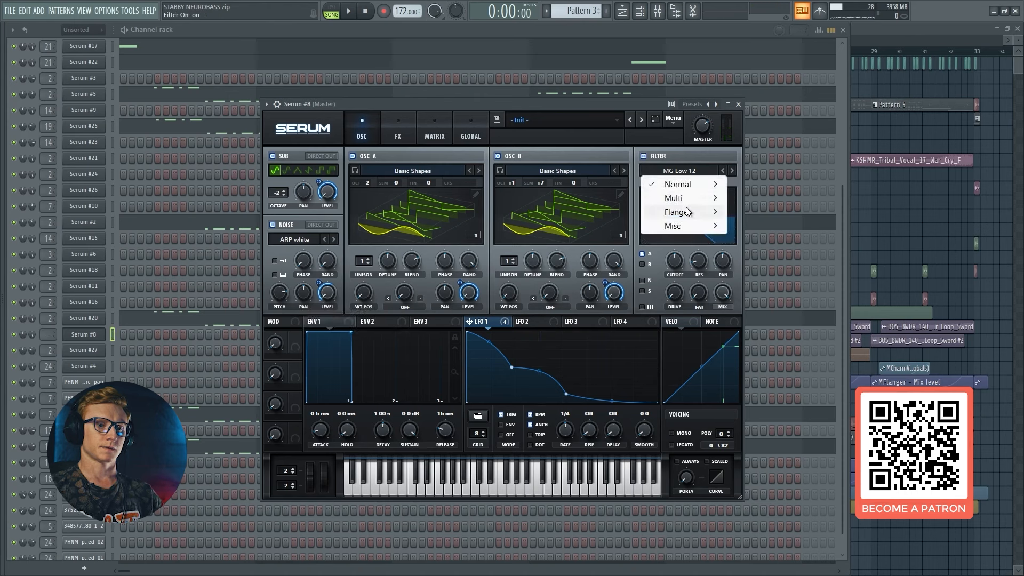
pyautogui.moveTo(688, 226)
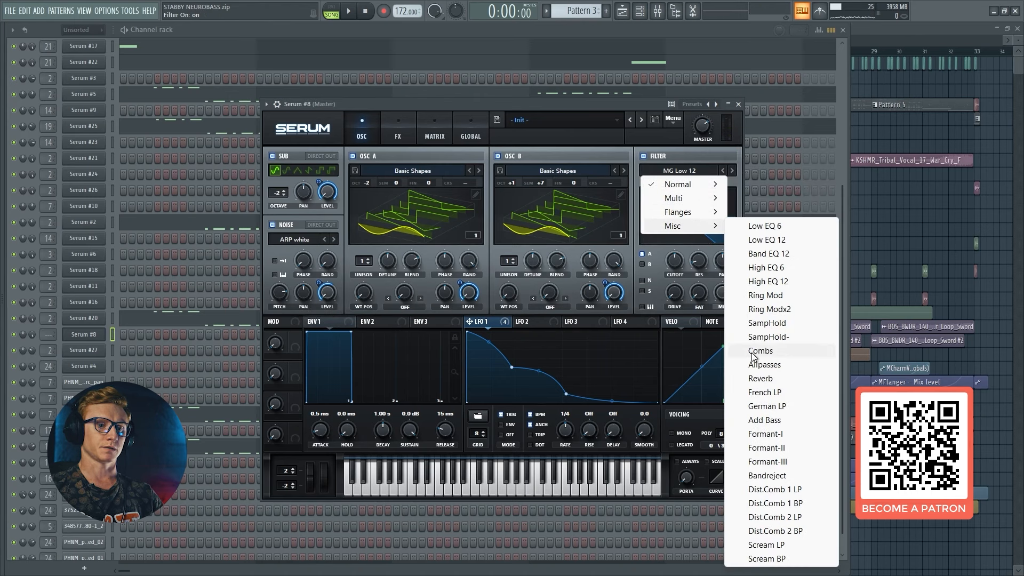
pyautogui.click(759, 379)
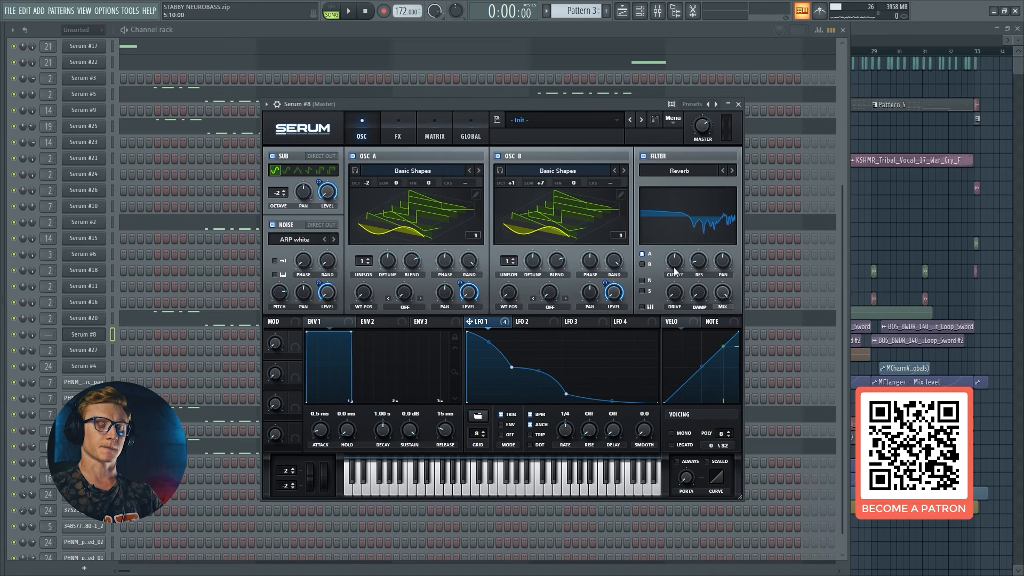
pyautogui.click(643, 265)
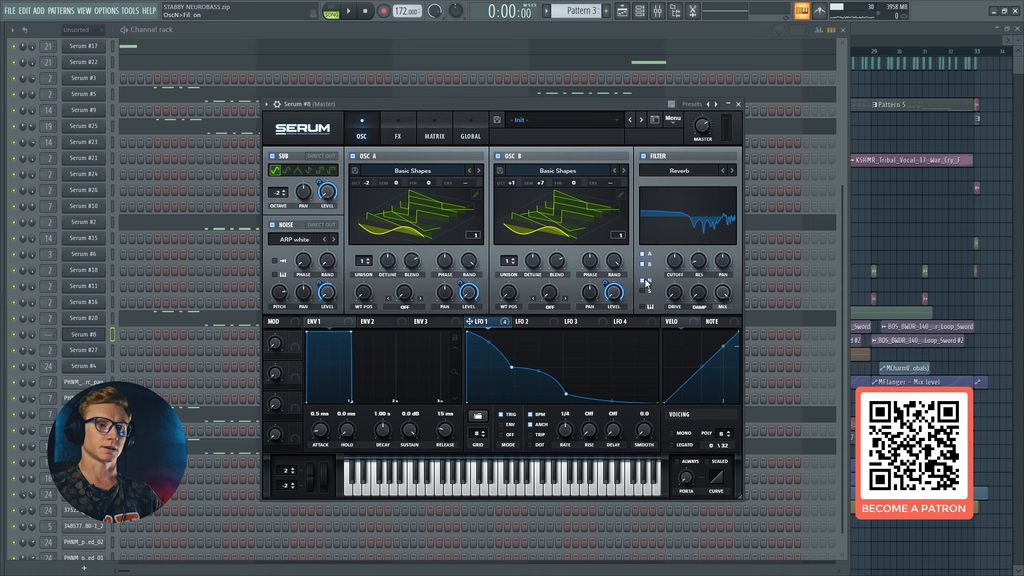
# Raise the filter's cutoff to 22050 Hz.
pyautogui.click(673, 265)
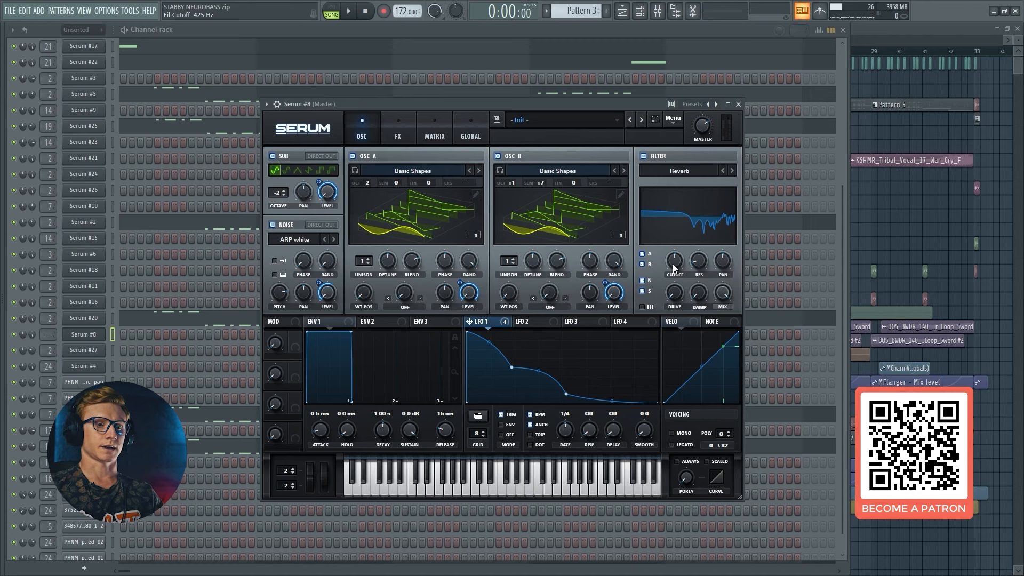
pyautogui.moveTo(673, 265)
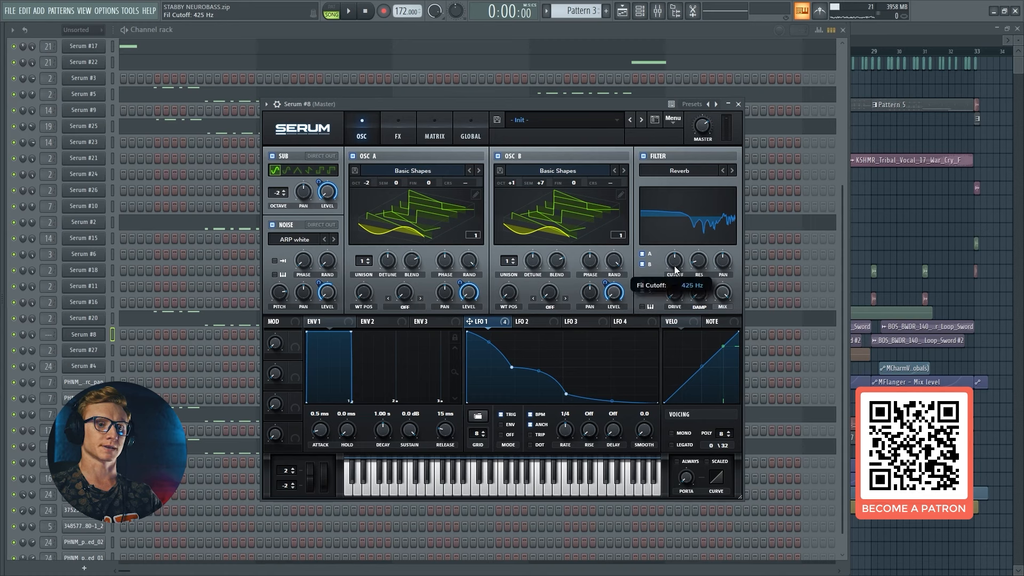
pyautogui.moveTo(674, 266); pyautogui.dragTo(692, 171)
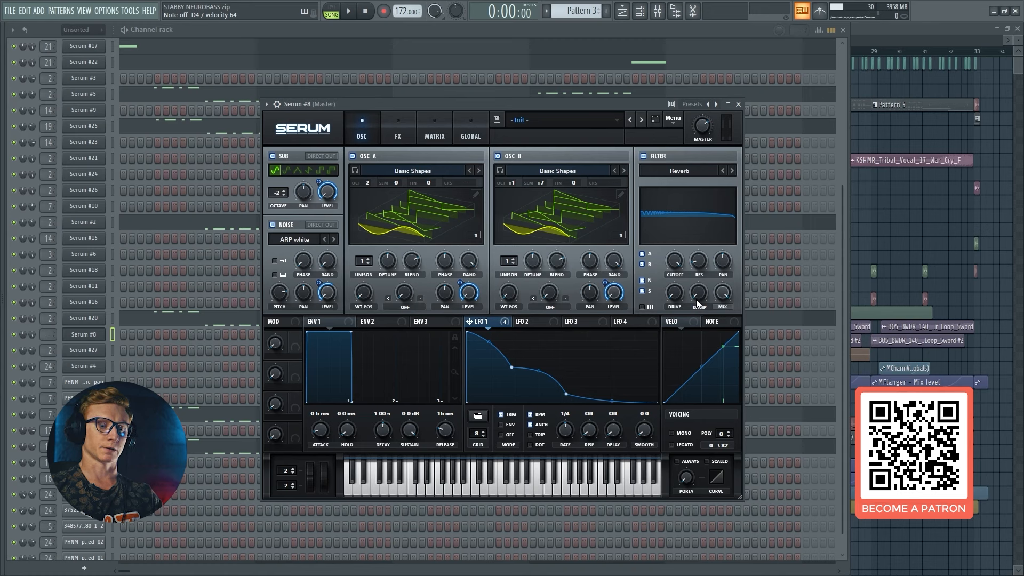
# Lower the filter's resonance and assign LFO 1 to modulate it.
pyautogui.click(700, 265)
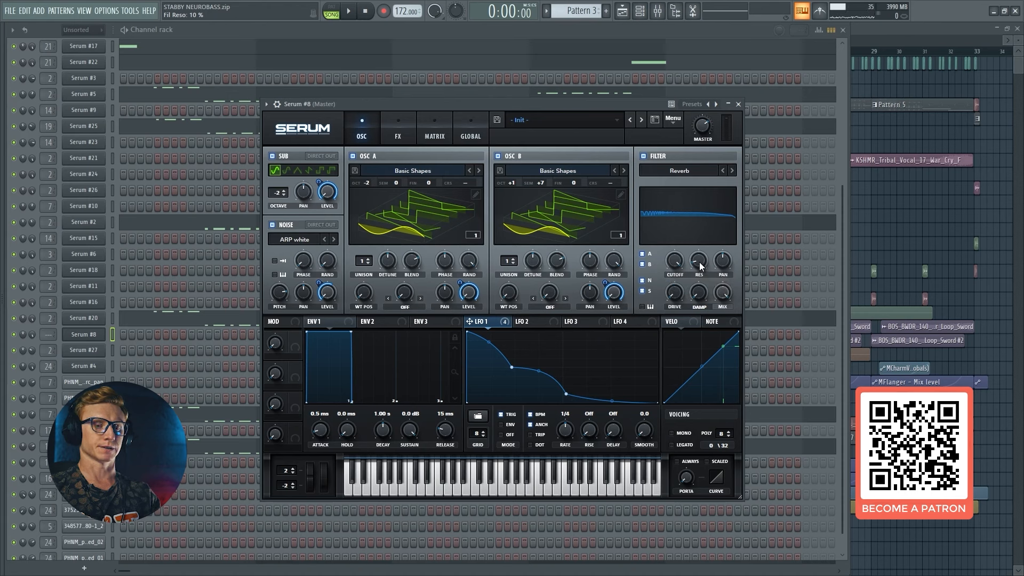
pyautogui.moveTo(700, 261); pyautogui.dragTo(693, 280)
pyautogui.moveTo(484, 325); pyautogui.dragTo(688, 293)
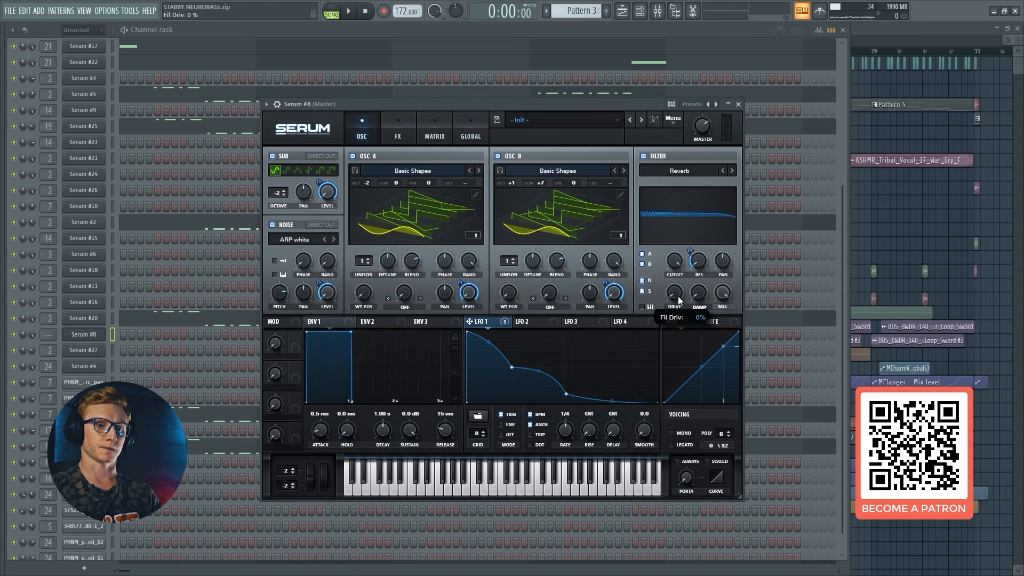
# Increase the filter's drive and set its mix to 100%.
pyautogui.moveTo(677, 296); pyautogui.dragTo(684, 272)
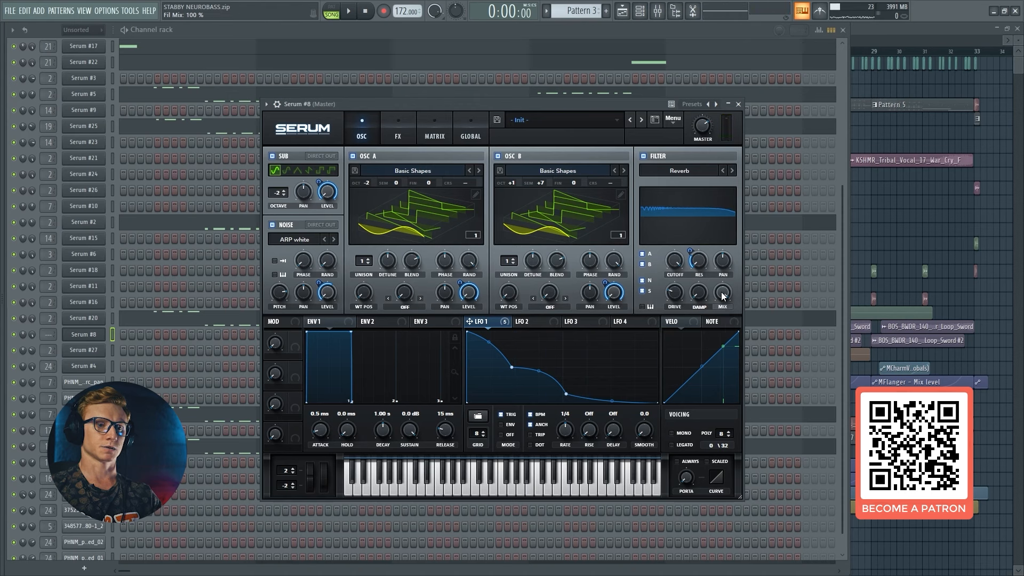
pyautogui.moveTo(722, 296); pyautogui.dragTo(715, 203)
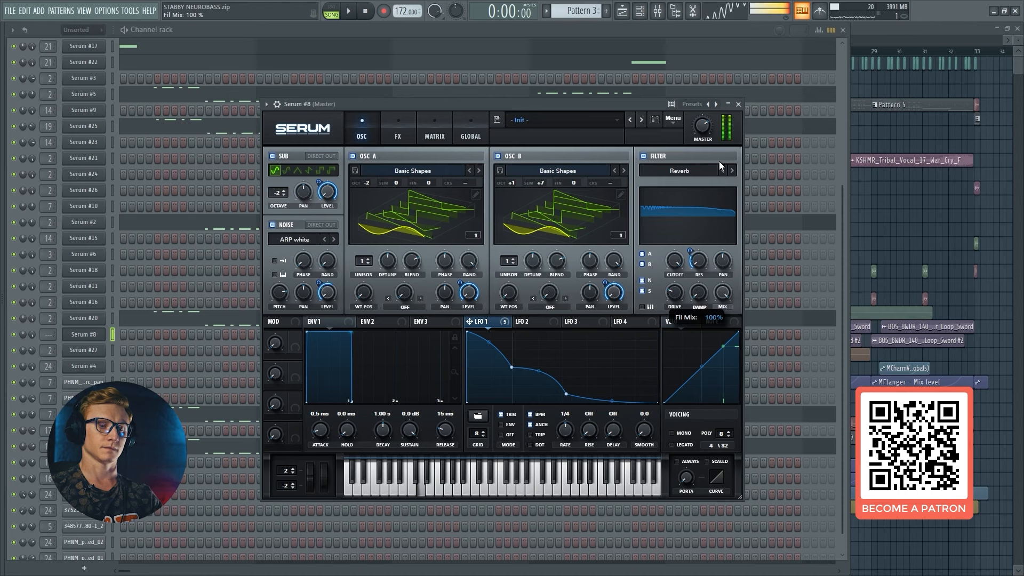
pyautogui.hotkey('ctrl', 'z')
pyautogui.moveTo(664, 472); pyautogui.dragTo(695, 188)
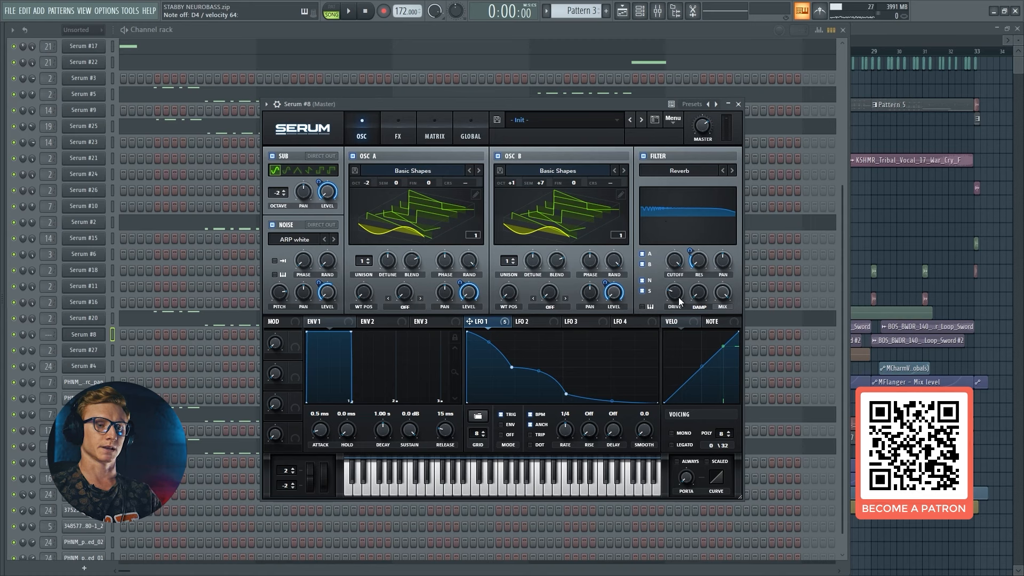
pyautogui.click(673, 260)
pyautogui.click(673, 260)
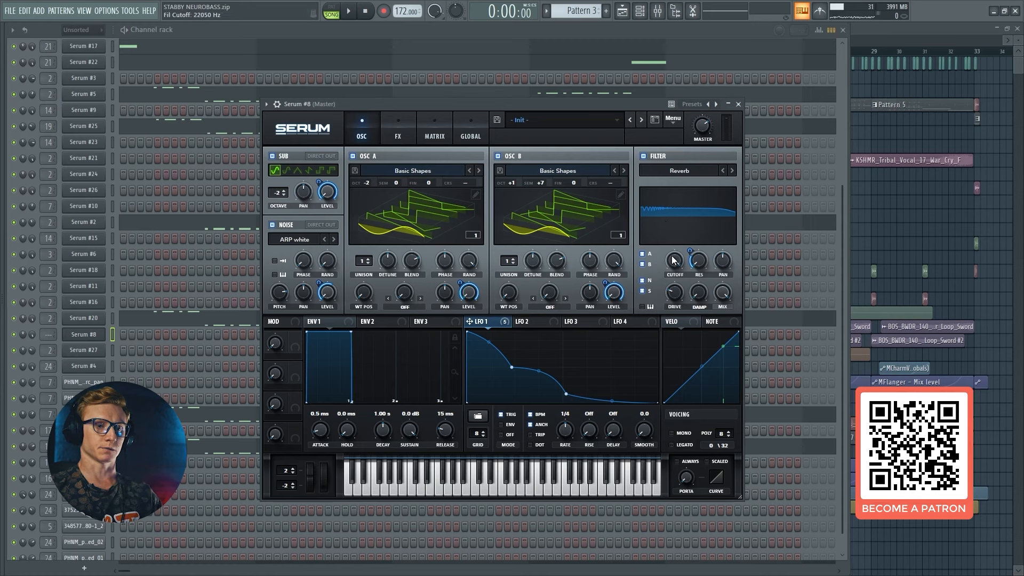
# Set LFO 2 to trigger mode and shape it as a single steep downward curve starting at its maximum.
pyautogui.moveTo(673, 261)
pyautogui.mouseDown()
pyautogui.moveTo(666, 376)
pyautogui.moveTo(665, 250)
pyautogui.mouseUp()
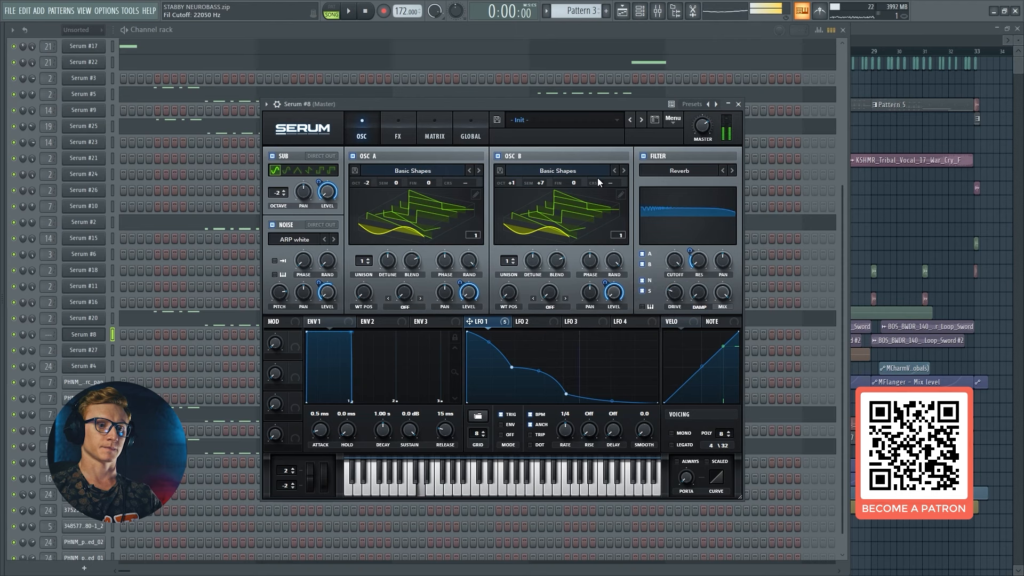
pyautogui.click(435, 121)
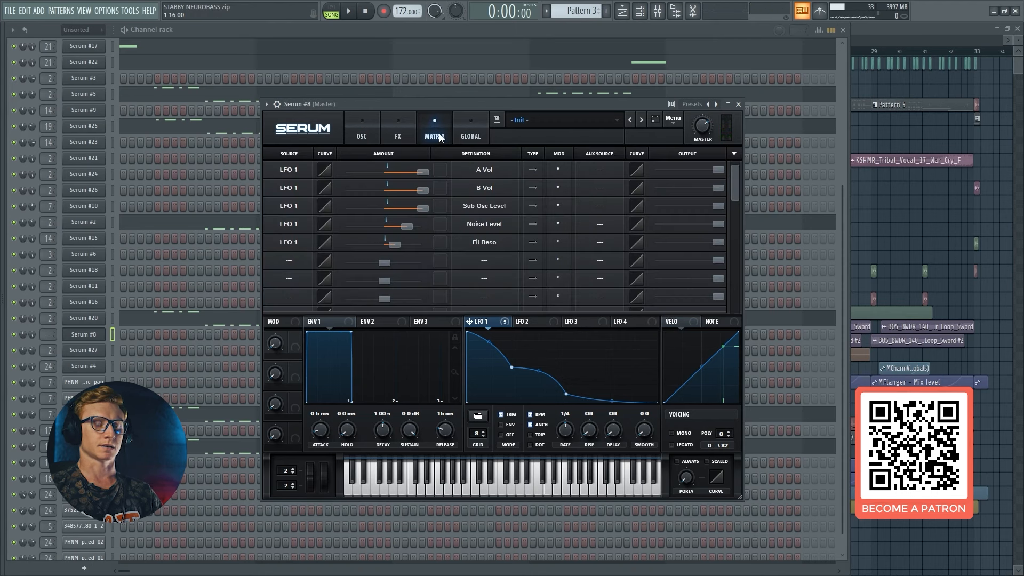
pyautogui.click(527, 321)
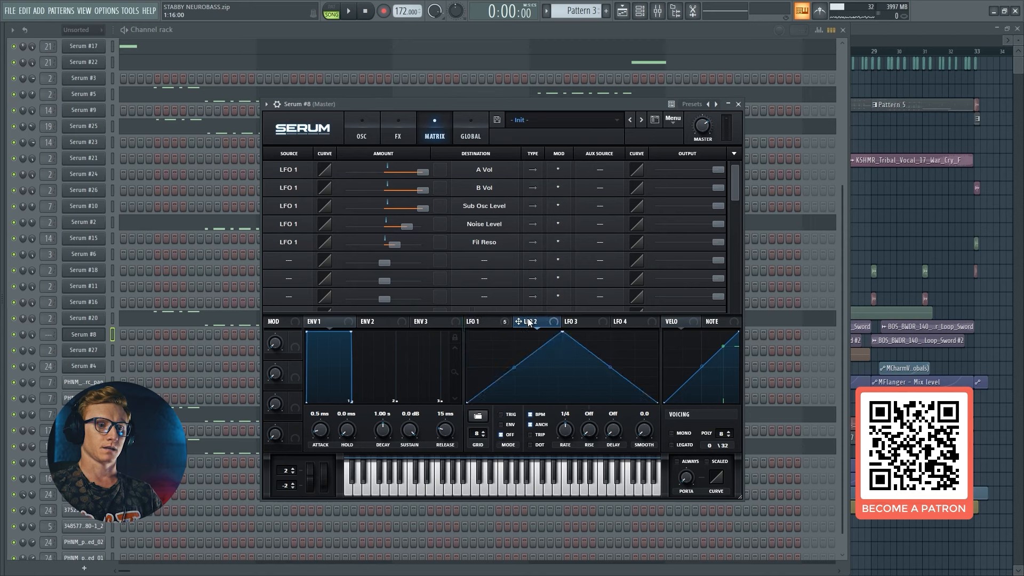
pyautogui.moveTo(562, 334); pyautogui.dragTo(486, 348)
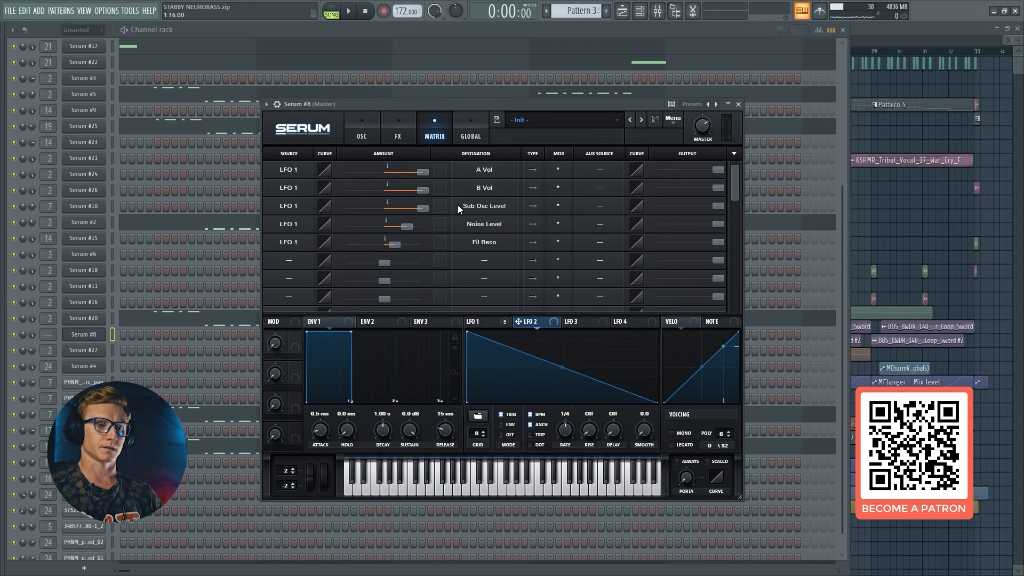
pyautogui.scroll(-1, 491, 258)
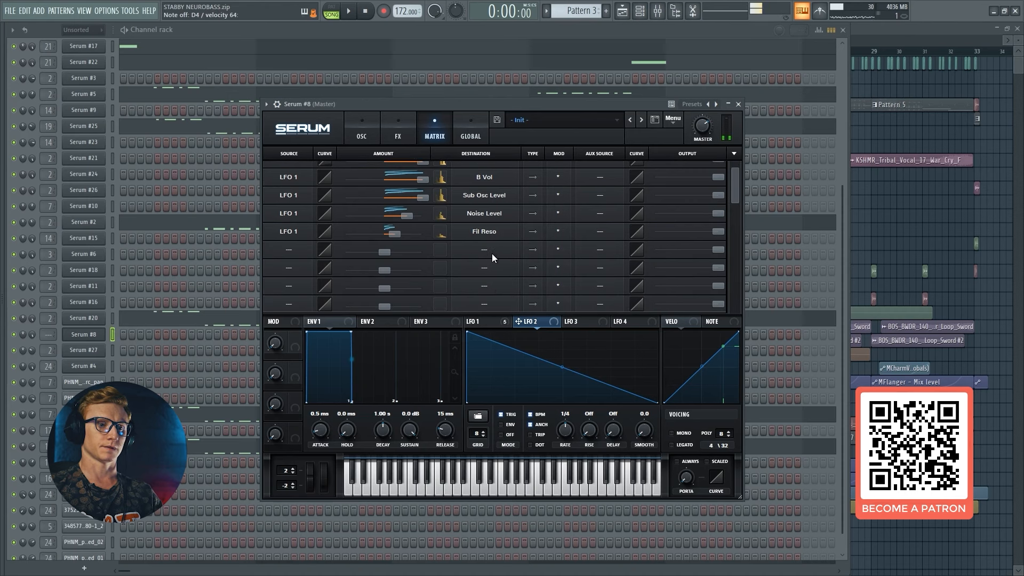
pyautogui.moveTo(561, 366); pyautogui.dragTo(565, 391)
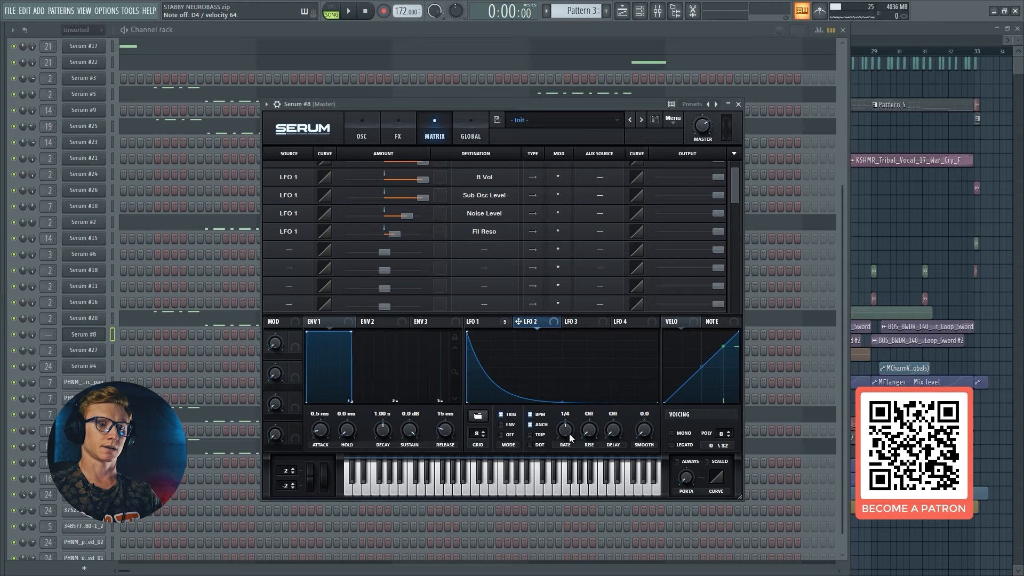
# Add a modulation route from LFO 2 to master tuning with an amount of 24 and make the LFO's decay steeper.
pyautogui.click(482, 246)
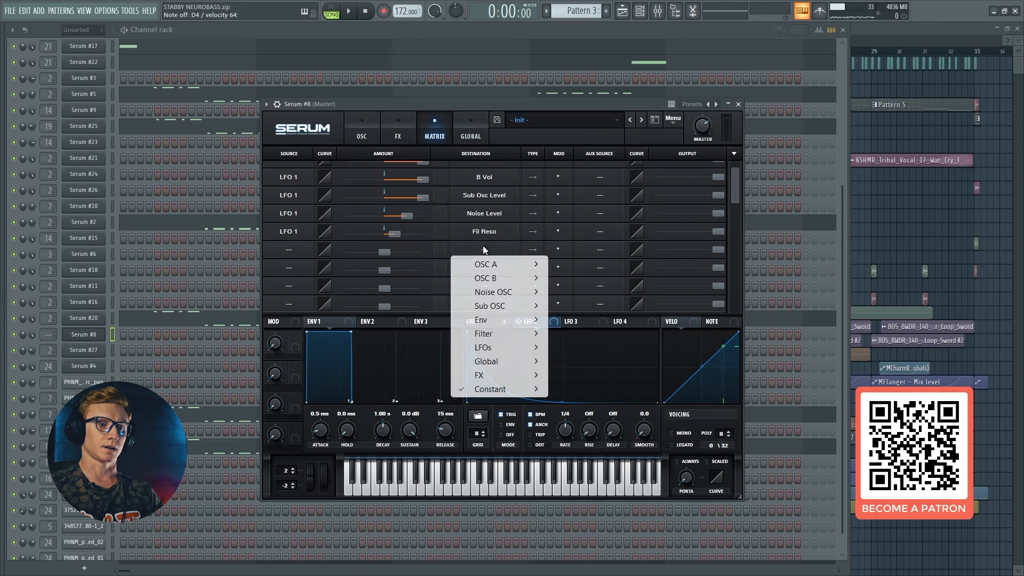
pyautogui.moveTo(521, 361)
pyautogui.click(555, 358)
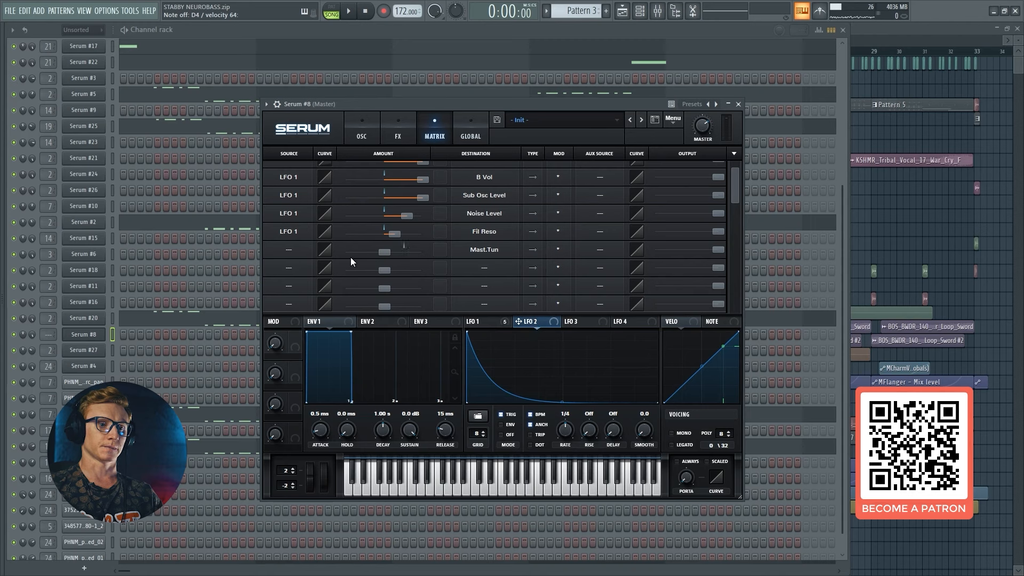
pyautogui.click(296, 254)
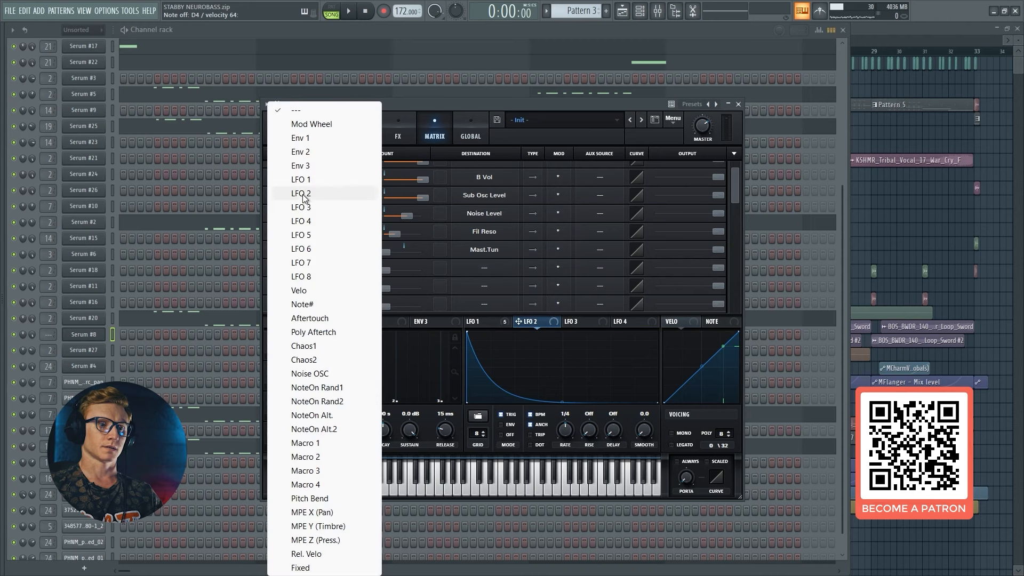
pyautogui.click(302, 194)
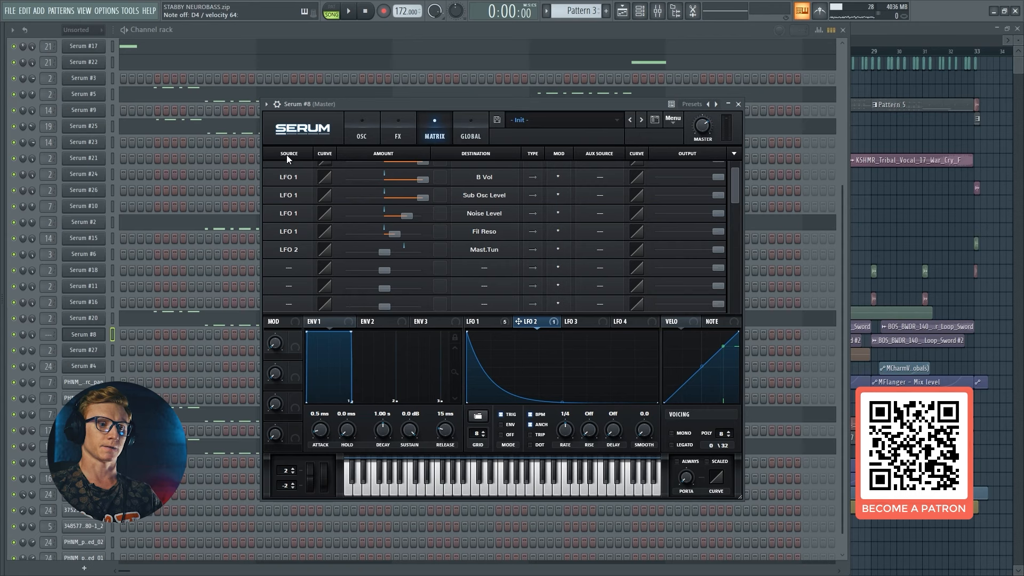
pyautogui.moveTo(381, 252); pyautogui.dragTo(390, 255)
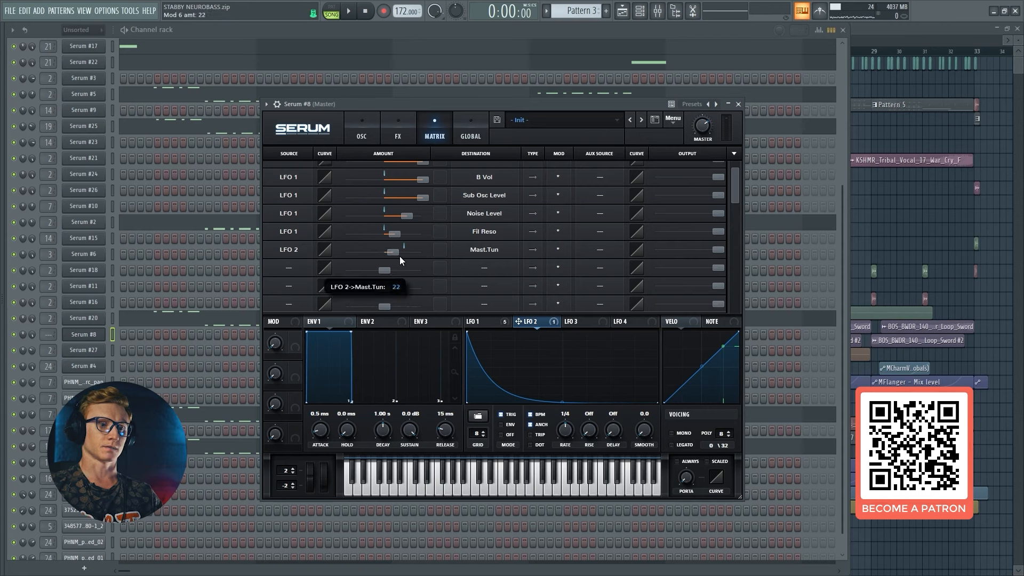
pyautogui.moveTo(399, 256); pyautogui.dragTo(401, 257)
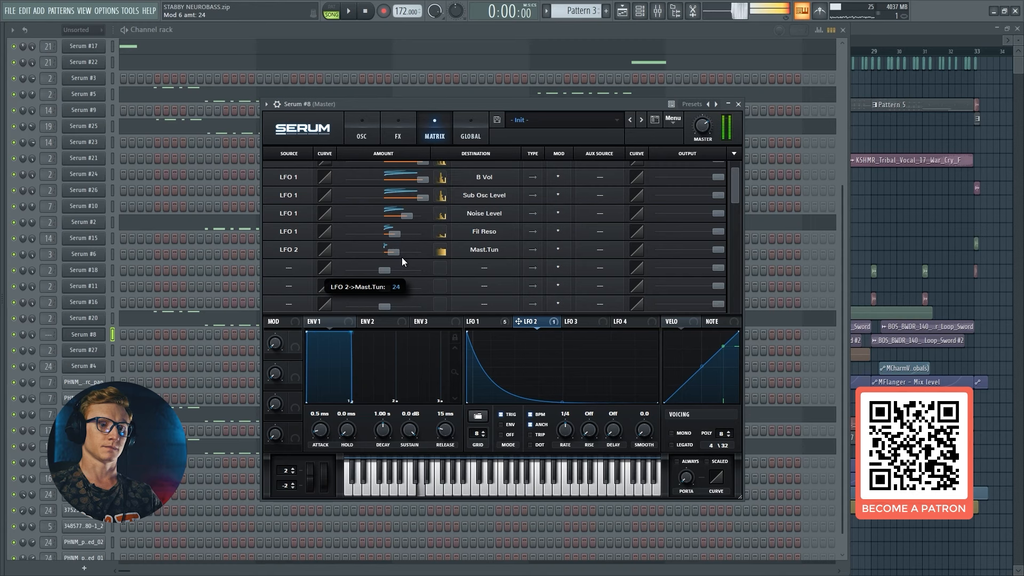
pyautogui.moveTo(566, 403); pyautogui.dragTo(565, 408)
# Enable the Hyper/Dimension effect, set its Dimension size to 8%, and adjust the Dimension and Hyper mix amounts.
pyautogui.click(363, 135)
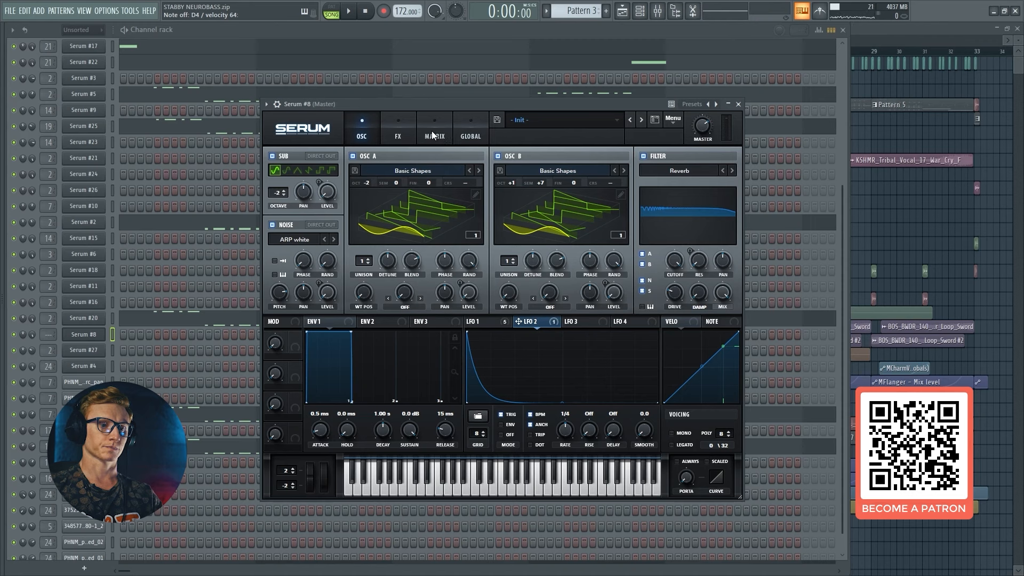
pyautogui.click(432, 133)
pyautogui.click(398, 133)
pyautogui.click(277, 158)
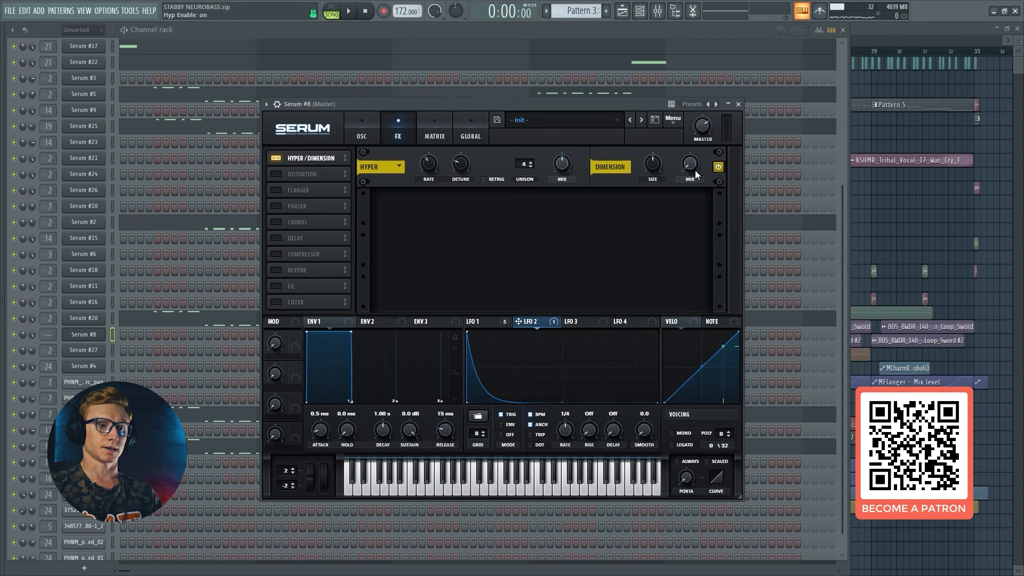
pyautogui.moveTo(696, 174); pyautogui.dragTo(699, 164)
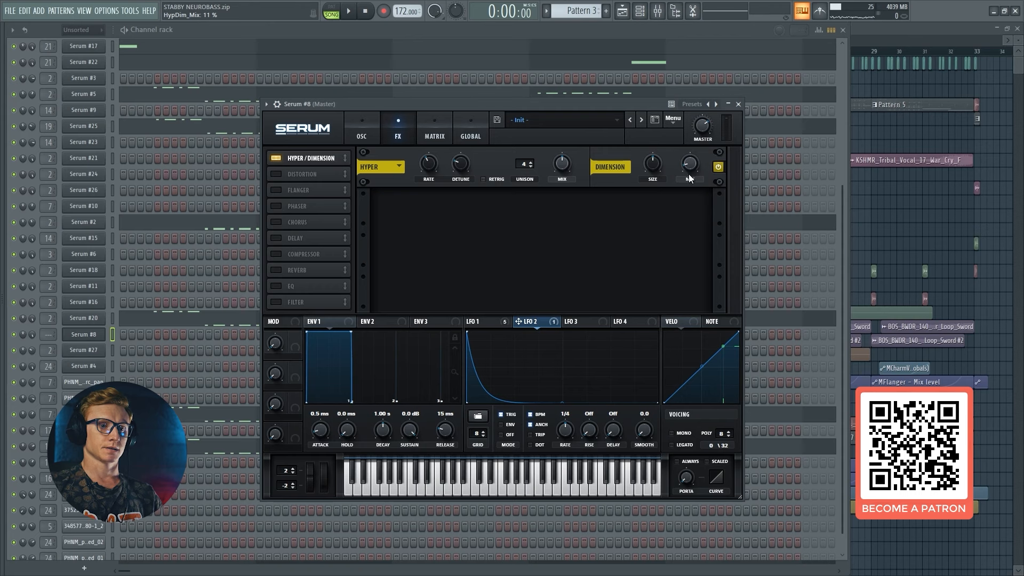
pyautogui.scroll(3, 691, 167)
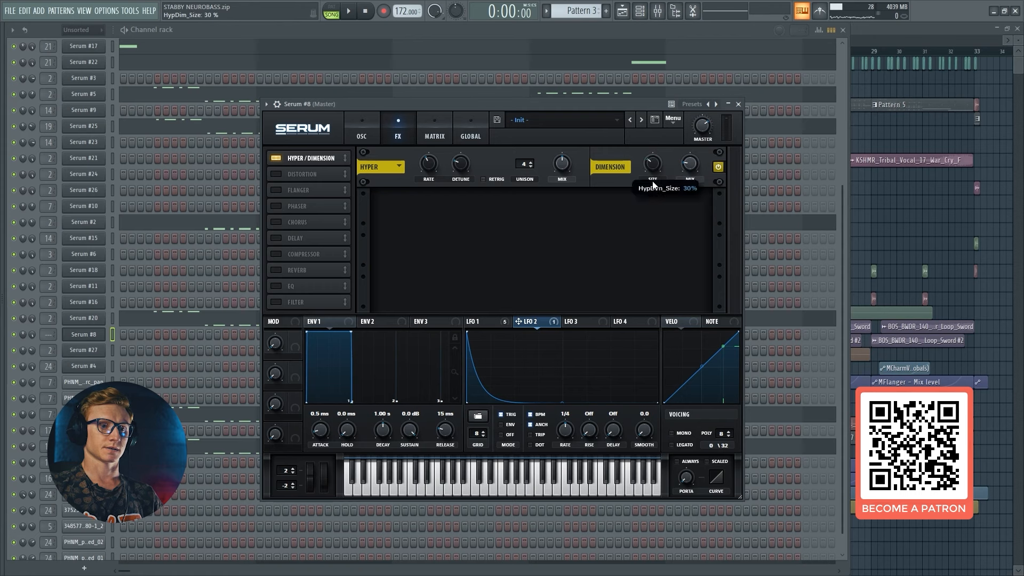
pyautogui.moveTo(653, 183); pyautogui.dragTo(654, 199)
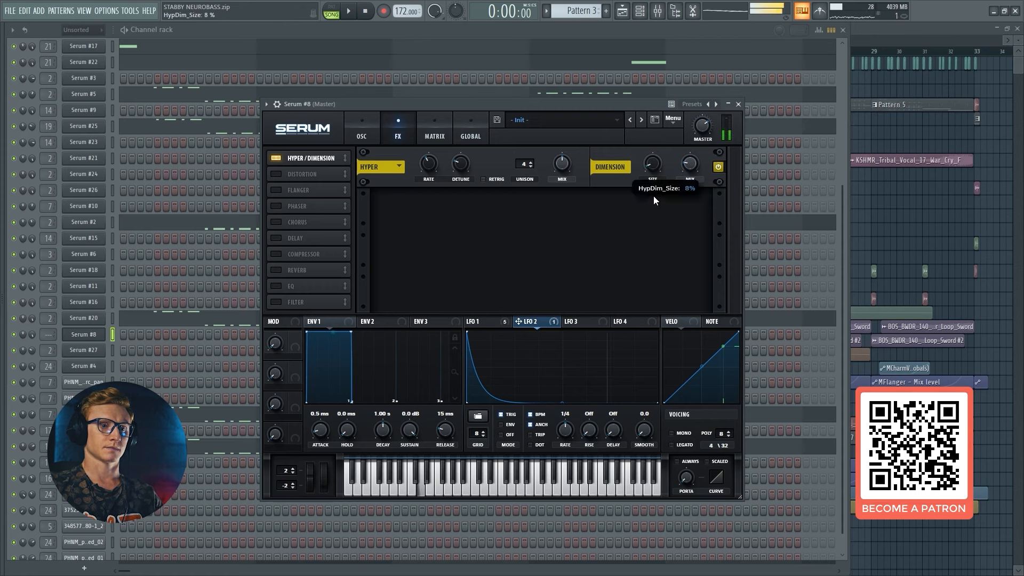
pyautogui.moveTo(558, 165); pyautogui.dragTo(558, 188)
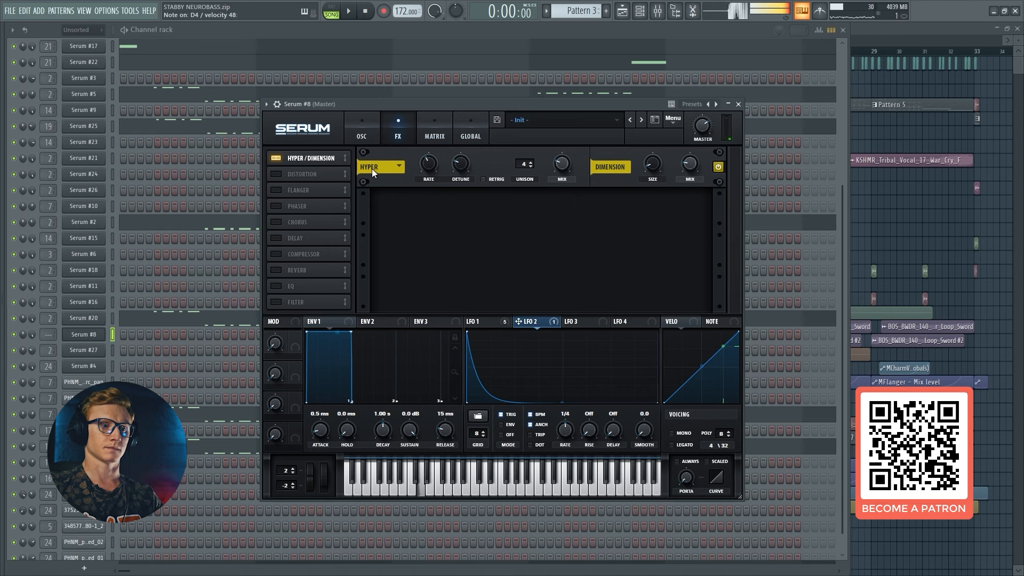
# Enable the Flanger, Phaser and Chorus effects.
pyautogui.click(276, 190)
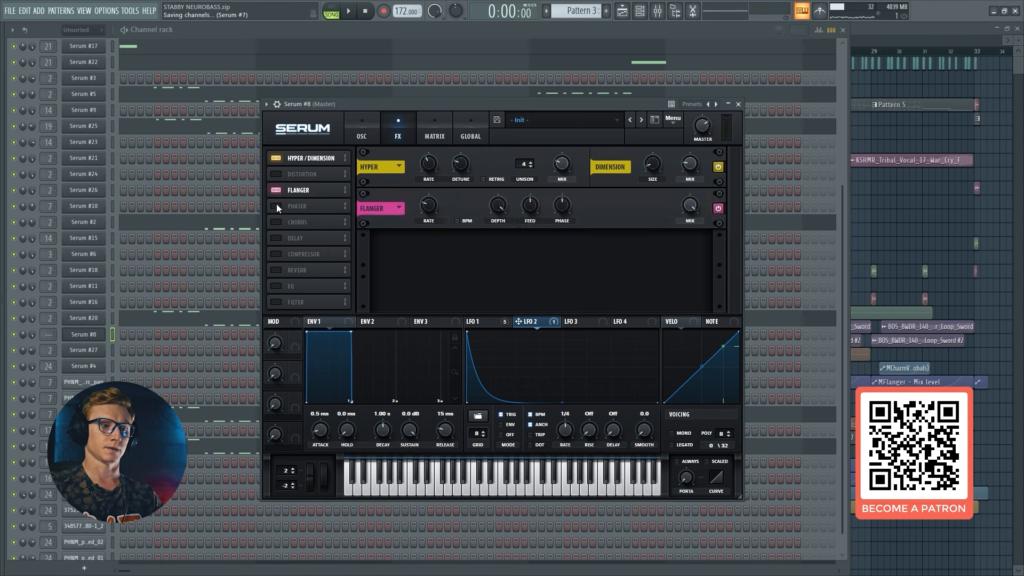
pyautogui.click(277, 206)
pyautogui.click(277, 222)
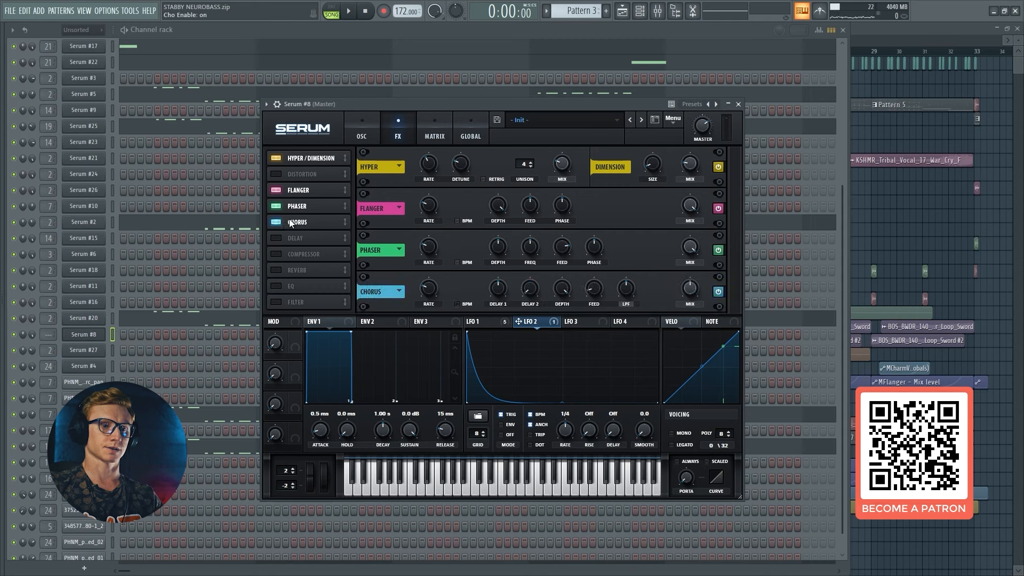
# Set the Flanger mix to 41% and the Chorus mix to 30%, reduce the Phaser mix, and adjust the Chorus depth.
pyautogui.moveTo(691, 216)
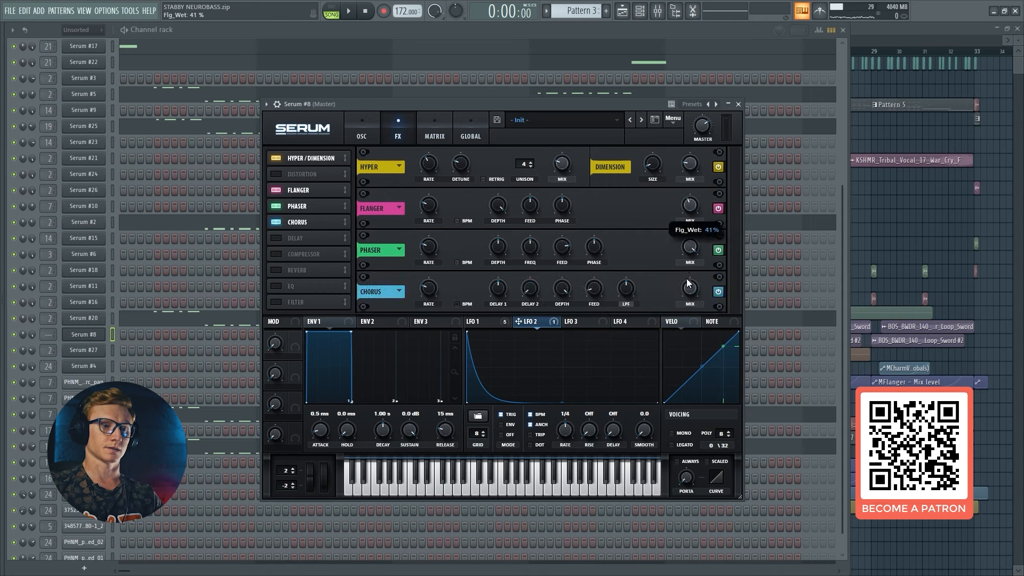
pyautogui.moveTo(687, 254); pyautogui.dragTo(690, 306)
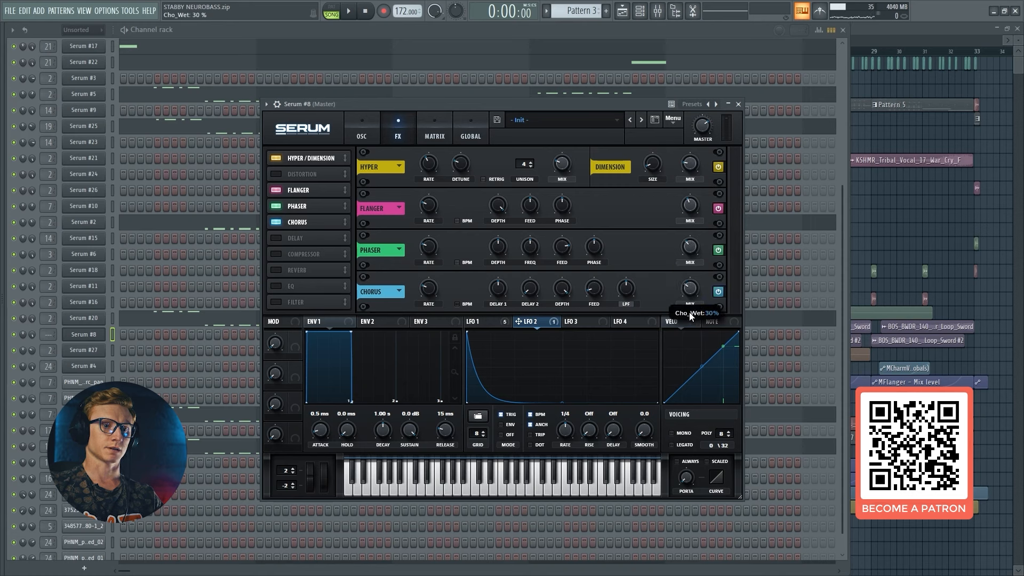
pyautogui.moveTo(559, 290); pyautogui.dragTo(561, 341)
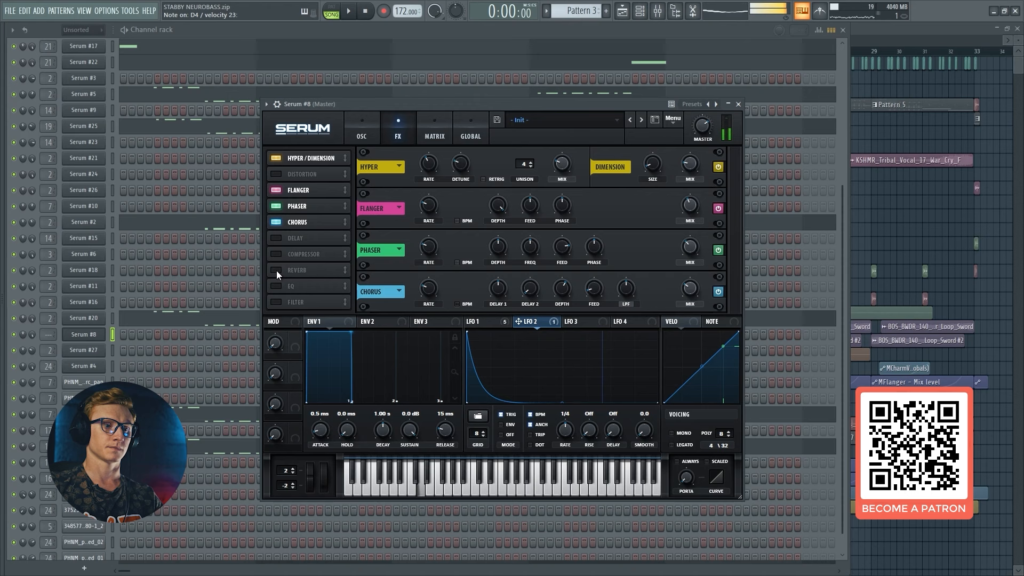
# Enable the effects Filter with the Multi type LP 12 and lower its cutoff to 8 Hz.
pyautogui.click(275, 302)
pyautogui.click(437, 293)
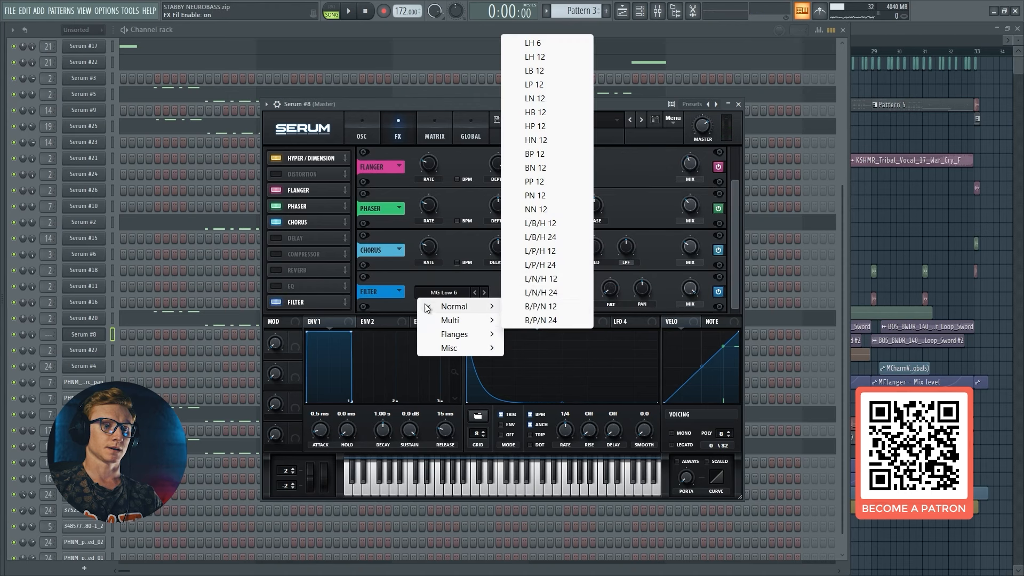
pyautogui.moveTo(459, 320)
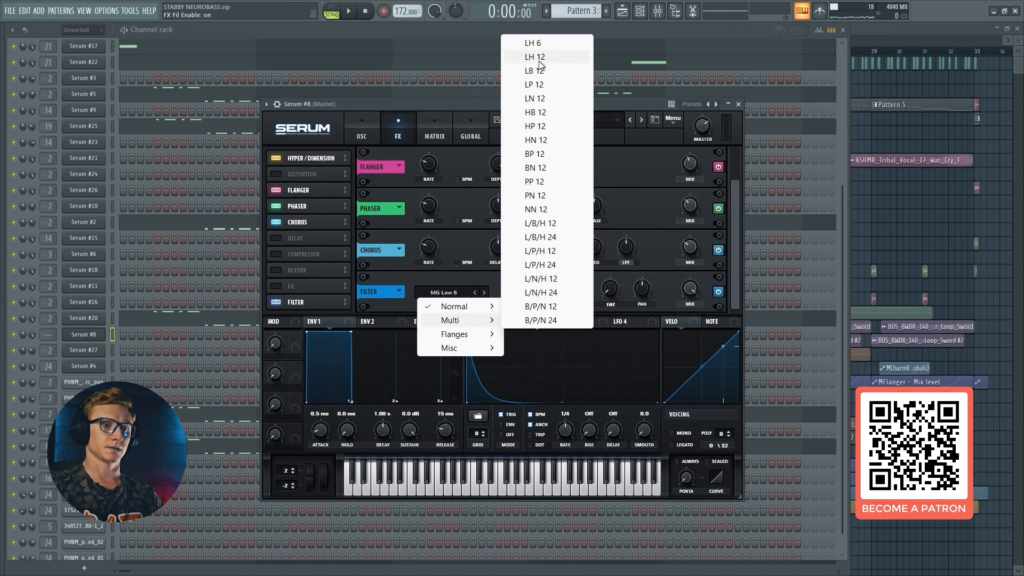
pyautogui.click(539, 84)
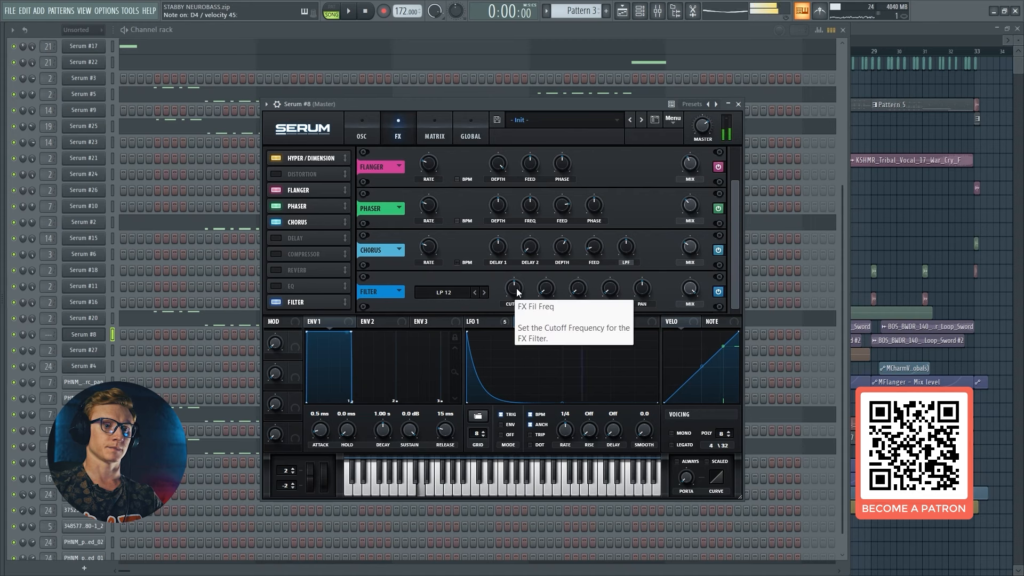
pyautogui.moveTo(498, 278); pyautogui.dragTo(498, 358)
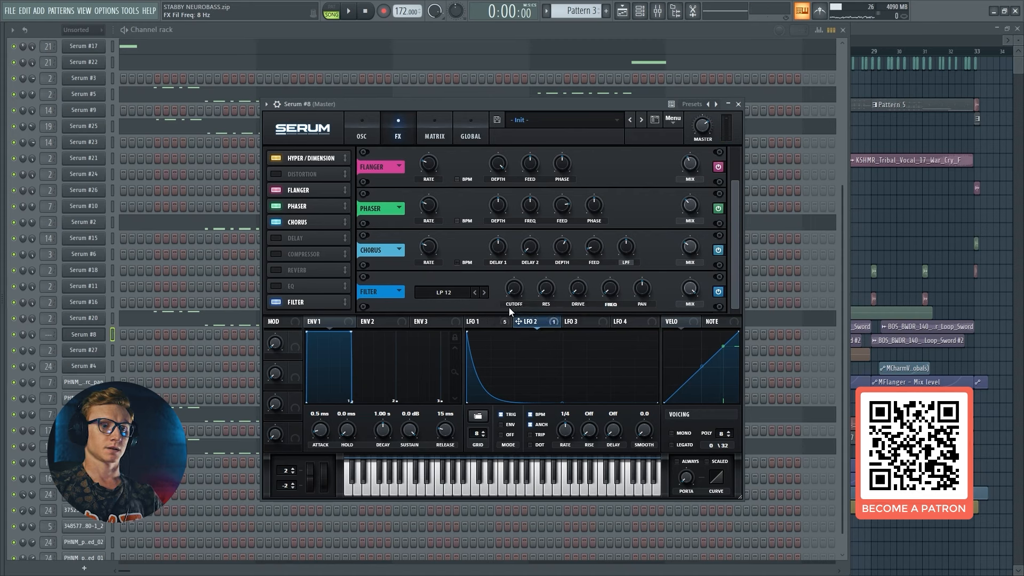
# Modulate the effects Filter's cutoff with LFO 1 and set the filter's drive to 44%.
pyautogui.moveTo(516, 293); pyautogui.dragTo(522, 270)
pyautogui.click(486, 325)
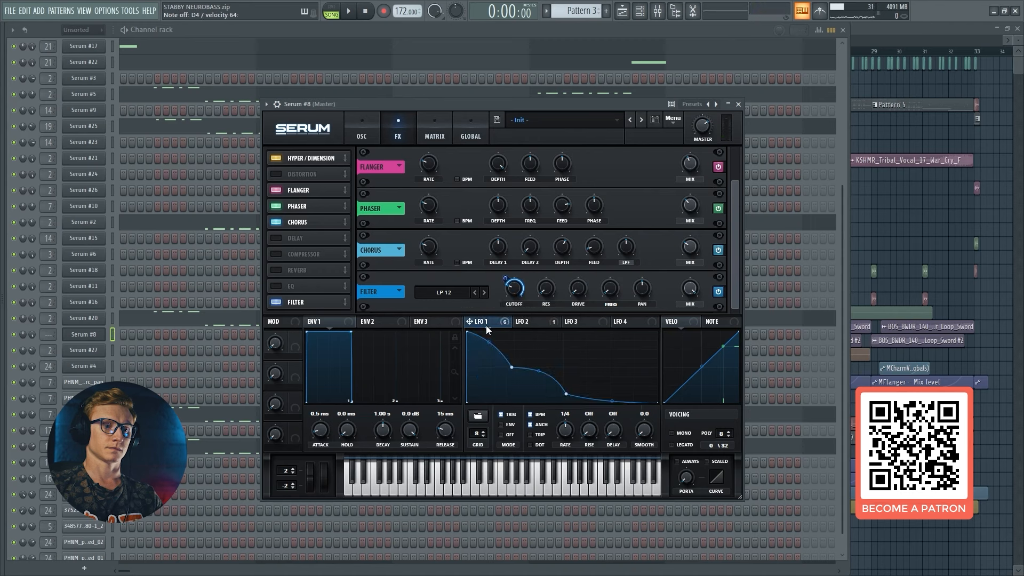
pyautogui.rightClick(506, 277)
pyautogui.click(518, 309)
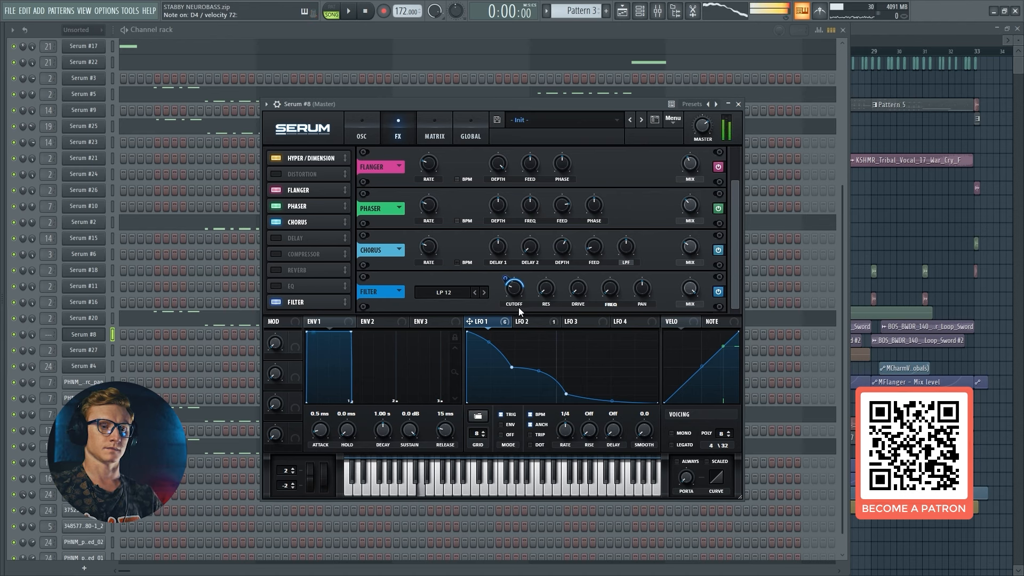
pyautogui.moveTo(577, 293)
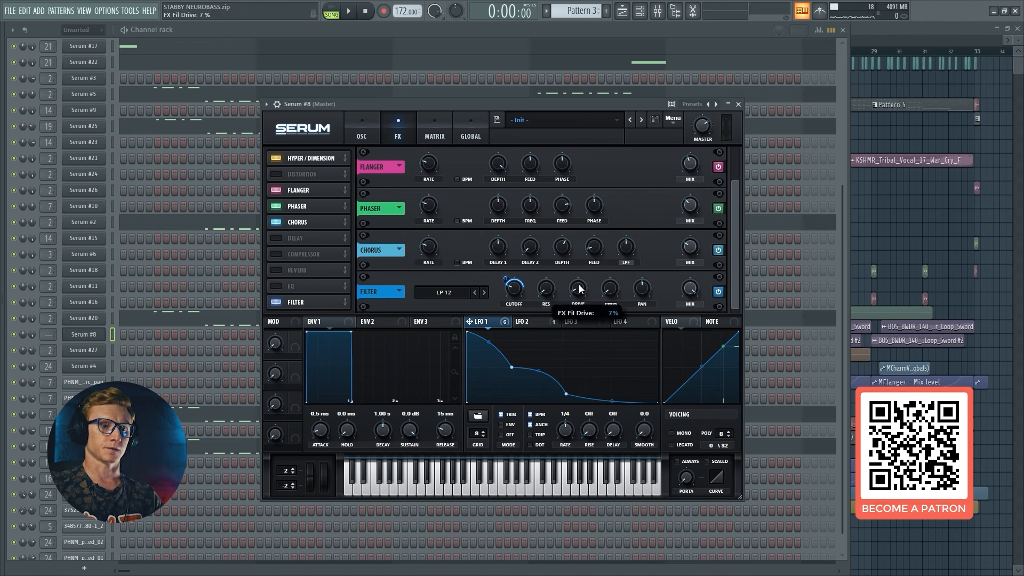
pyautogui.moveTo(581, 289); pyautogui.dragTo(588, 249)
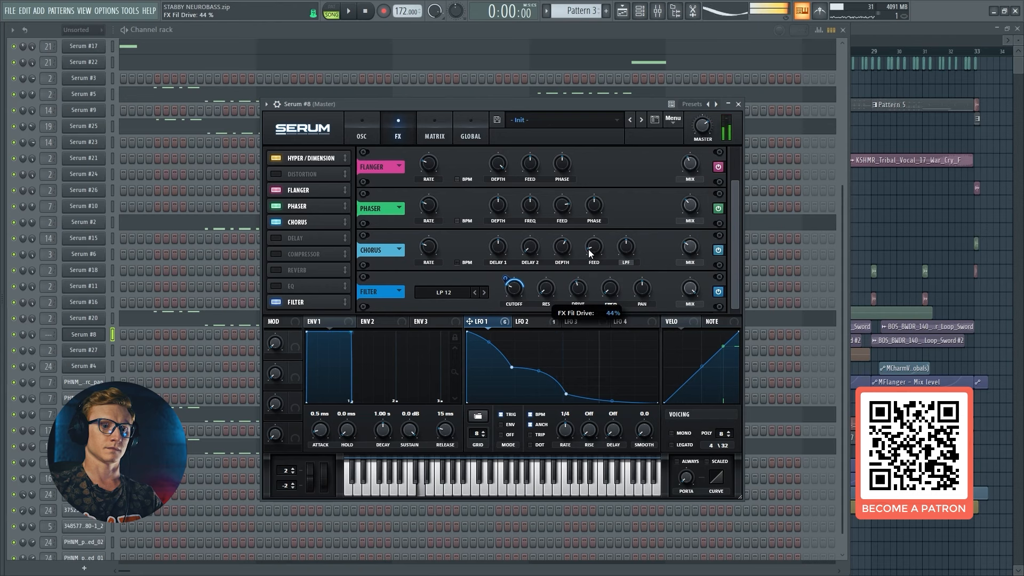
# Route the Serum #8 channel to mixer insert 2 and show the mixer.
pyautogui.click(74, 337)
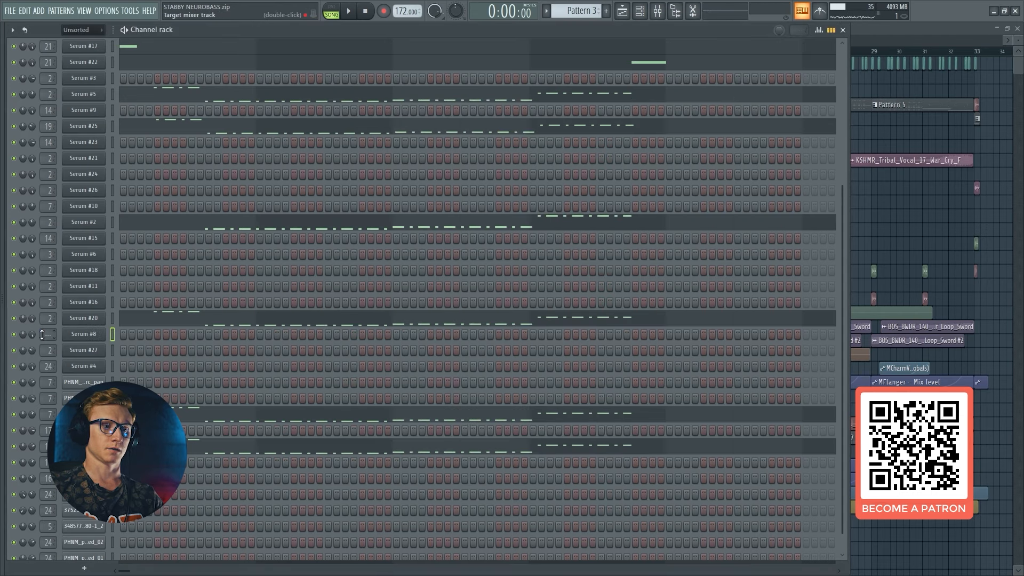
pyautogui.click(657, 11)
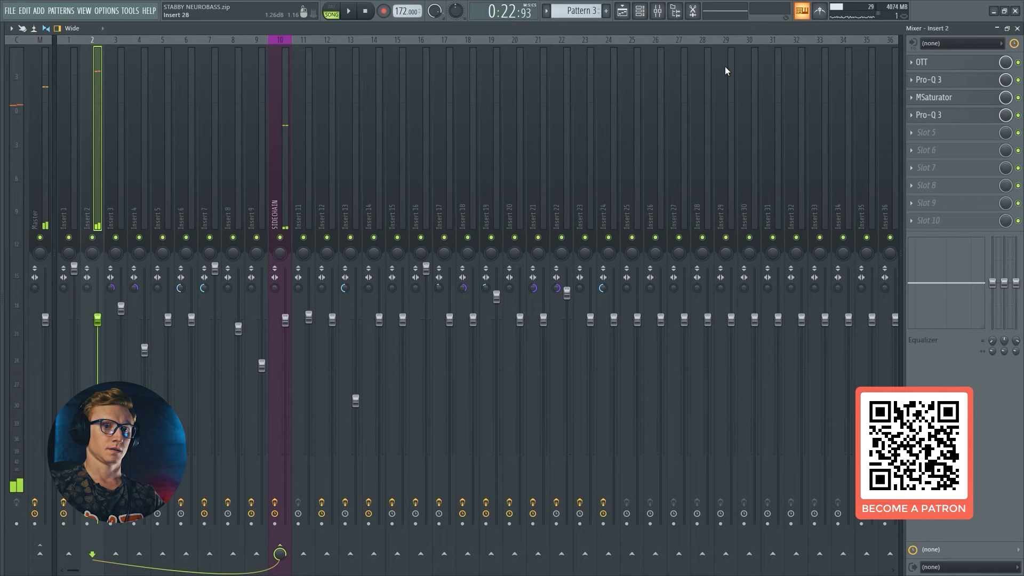
# Bypass both Pro-Q 3 equalizers and MSaturator on insert 2, and open the OTT compressor's settings.
pyautogui.click(923, 62)
pyautogui.click(1018, 79)
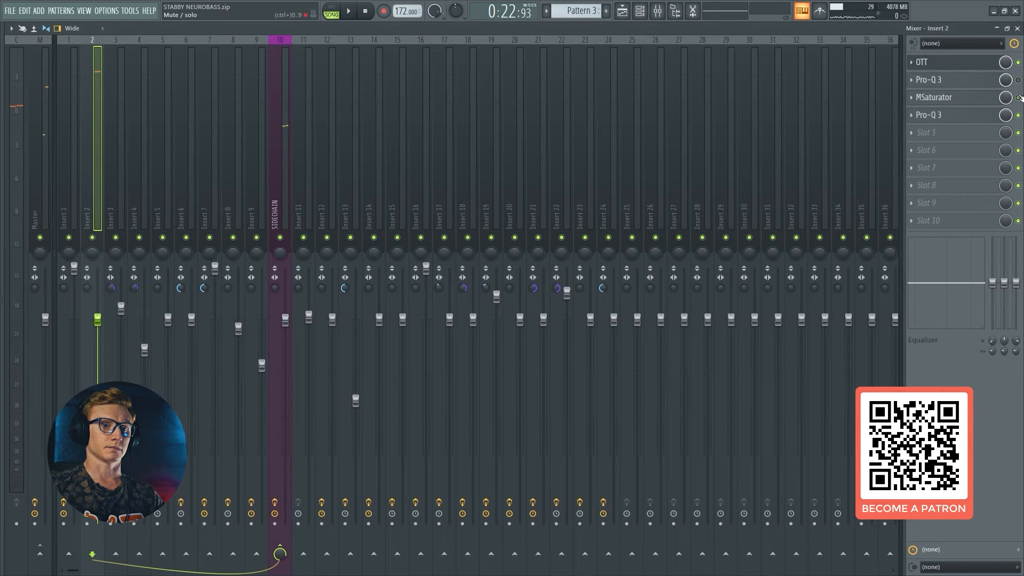
pyautogui.click(923, 62)
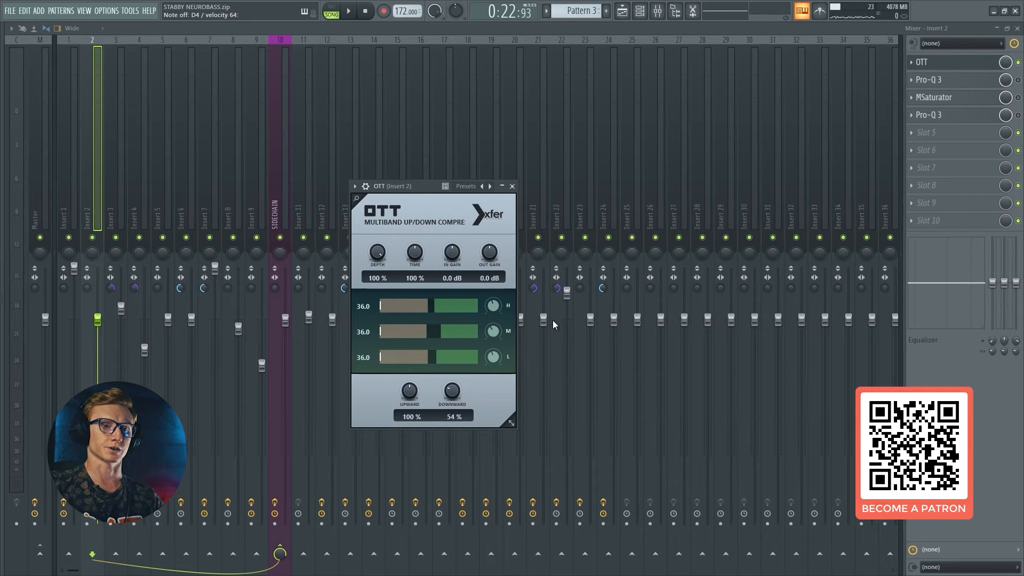
# Close OTT, enable the first Pro-Q 3 on insert 2 and examine its equalizer curve.
pyautogui.click(962, 65)
pyautogui.click(1017, 80)
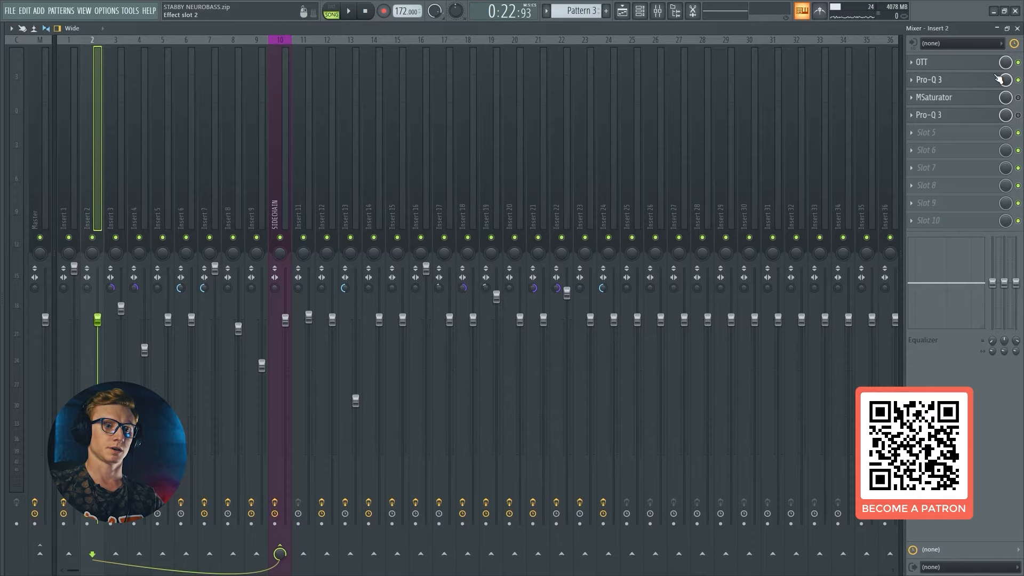
pyautogui.click(978, 84)
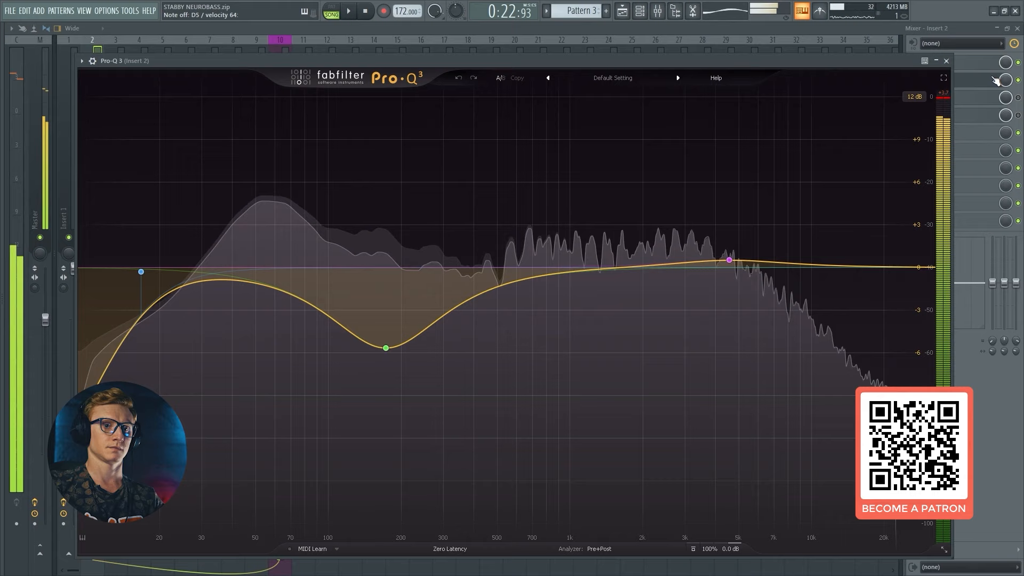
pyautogui.click(996, 80)
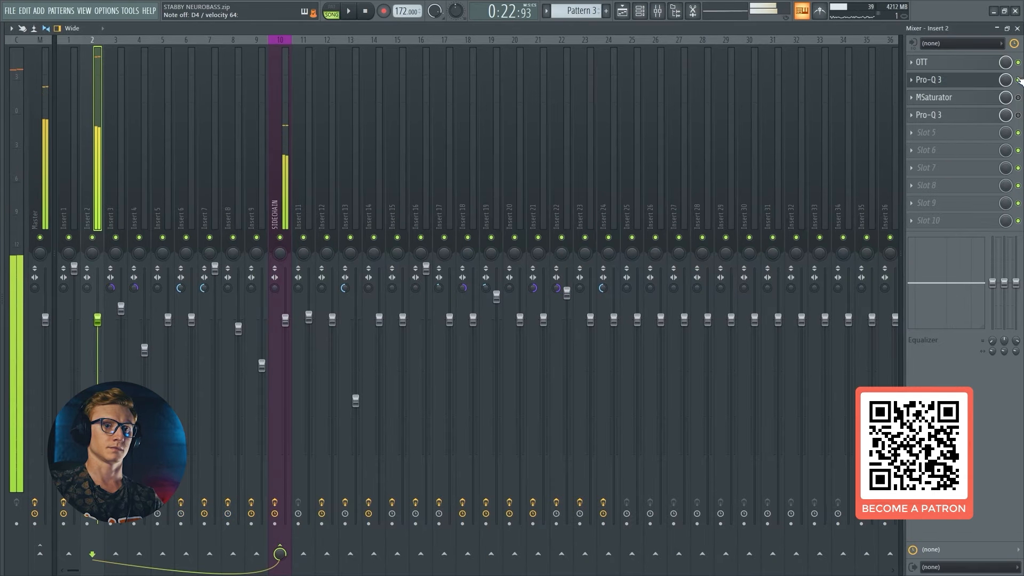
pyautogui.click(1008, 80)
pyautogui.moveTo(387, 353)
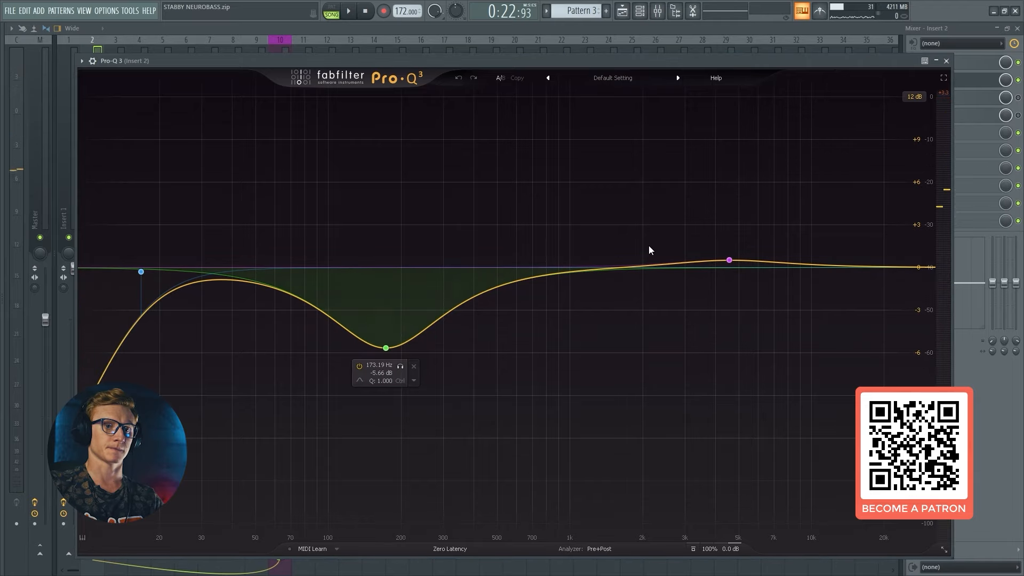
pyautogui.click(946, 60)
# Enable MSaturator on insert 2 and review its saturation settings.
pyautogui.click(1018, 98)
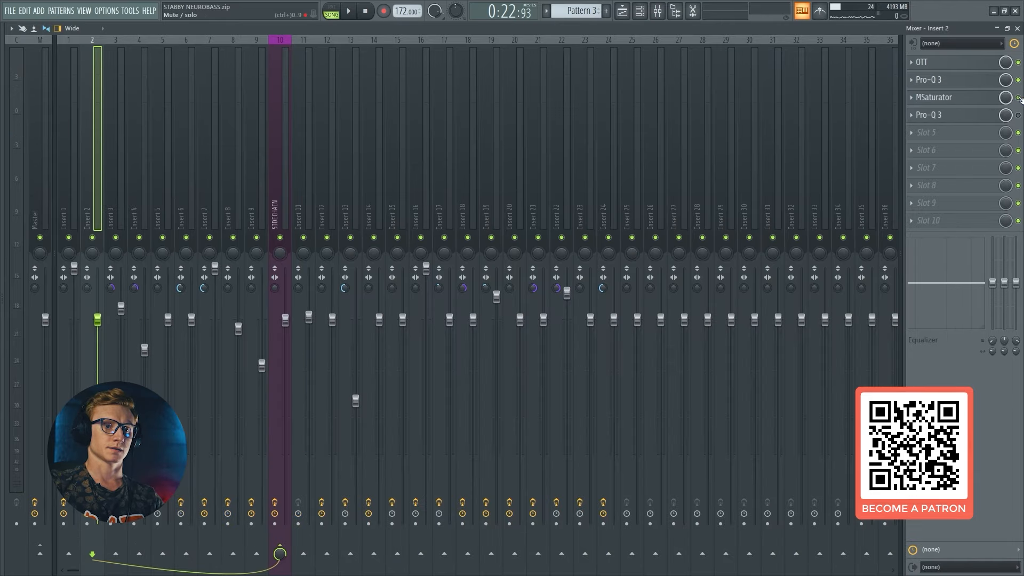
pyautogui.click(938, 97)
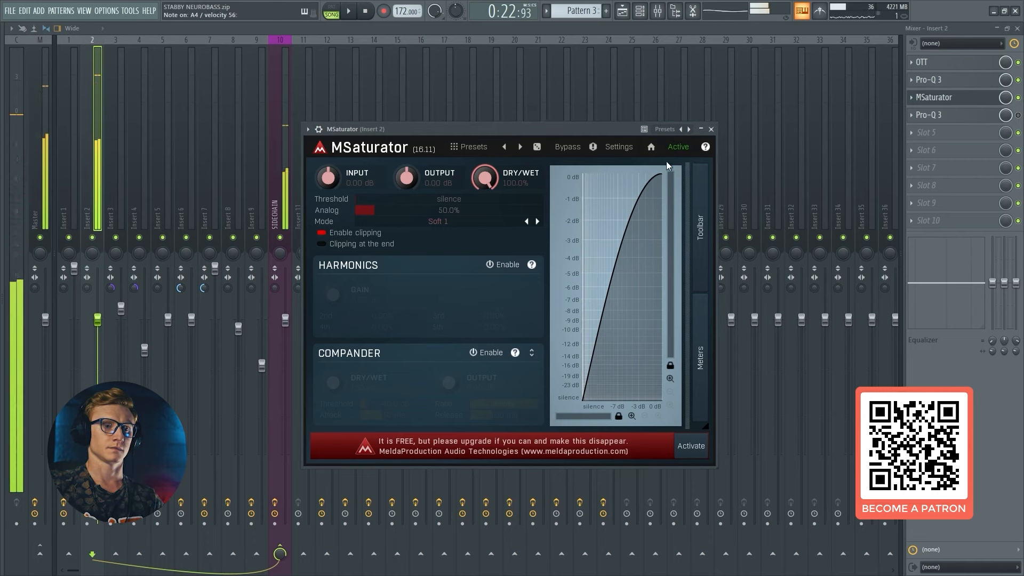
pyautogui.click(942, 100)
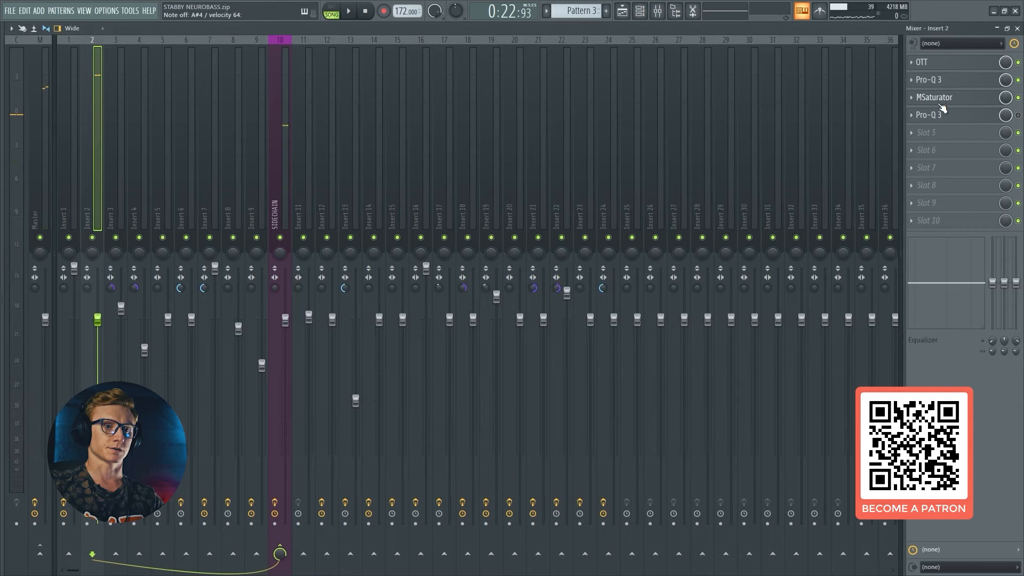
# Enable the second Pro-Q 3 on insert 2 and check its EQ bands, comparing with MSaturator's settings.
pyautogui.click(929, 98)
pyautogui.click(984, 97)
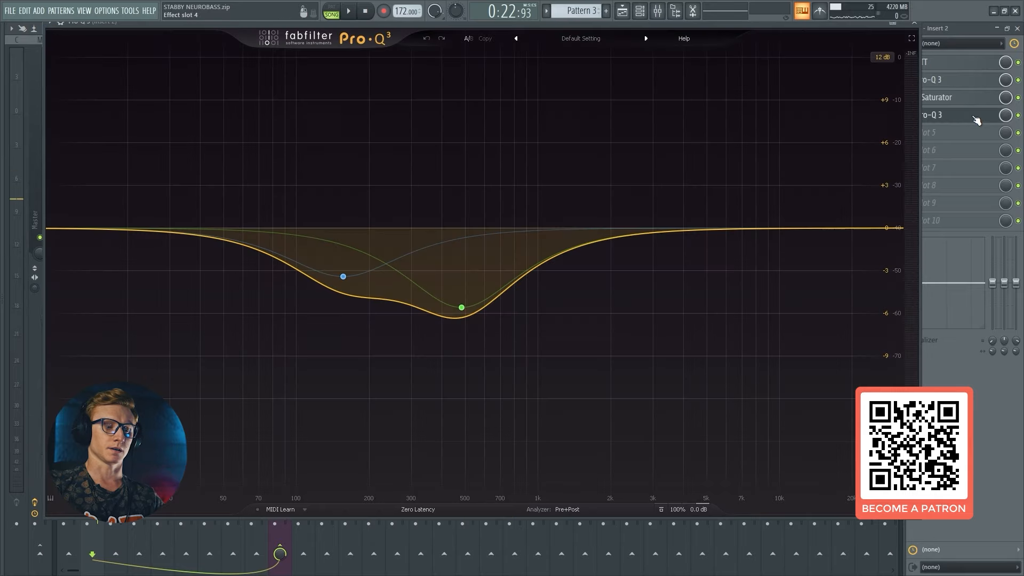
pyautogui.click(984, 115)
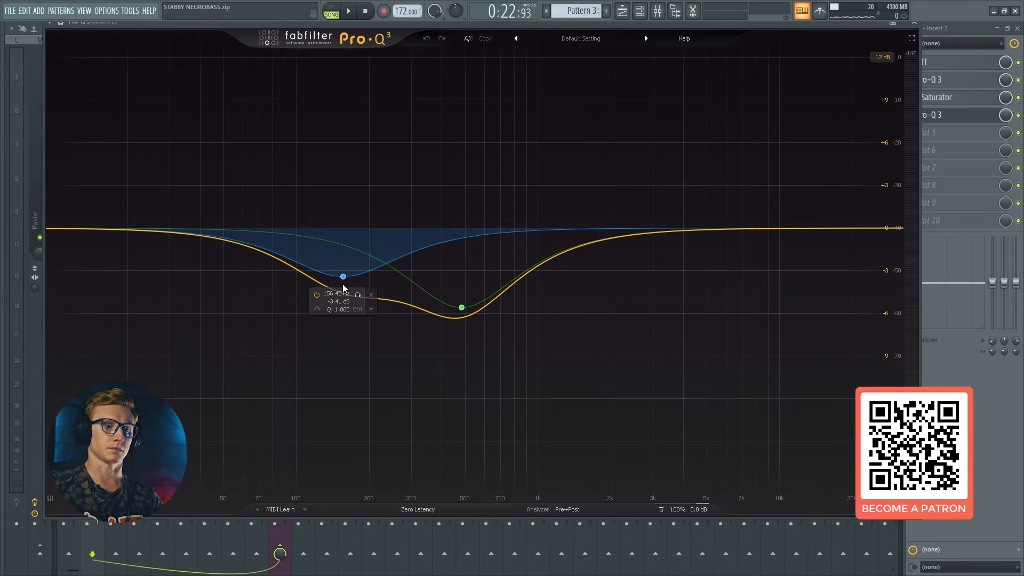
pyautogui.click(977, 119)
pyautogui.click(971, 102)
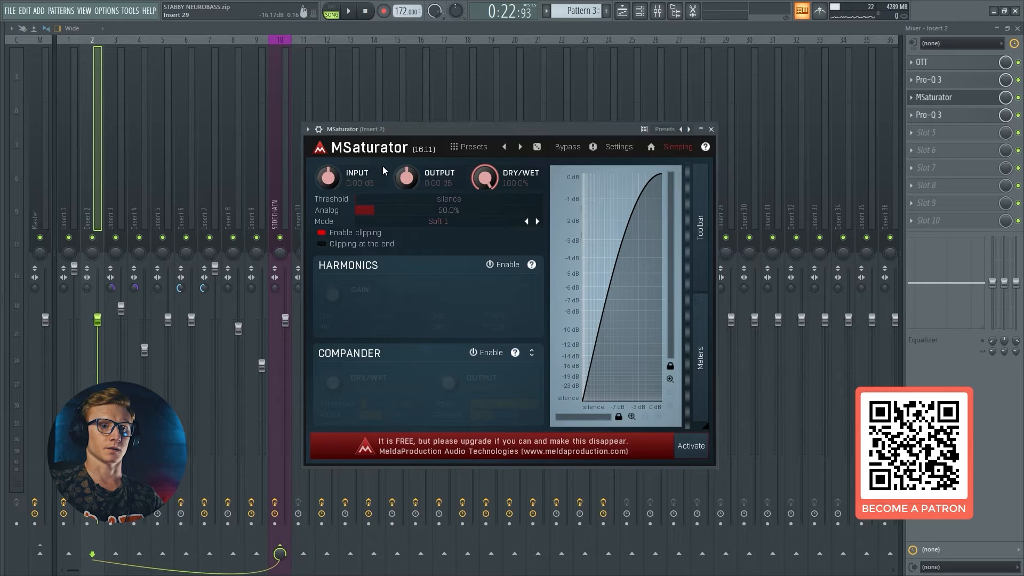
pyautogui.click(952, 101)
pyautogui.click(954, 116)
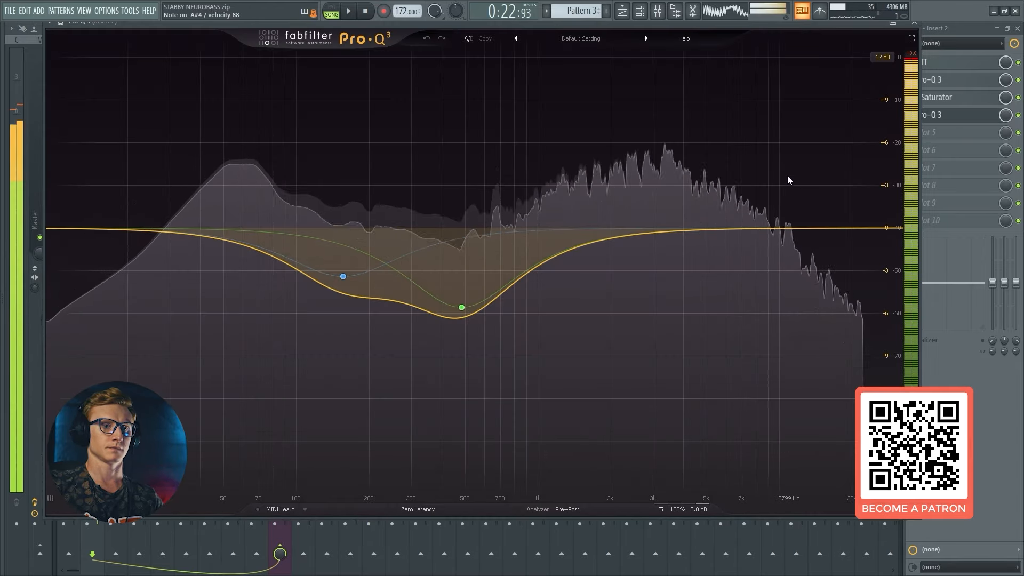
pyautogui.click(932, 117)
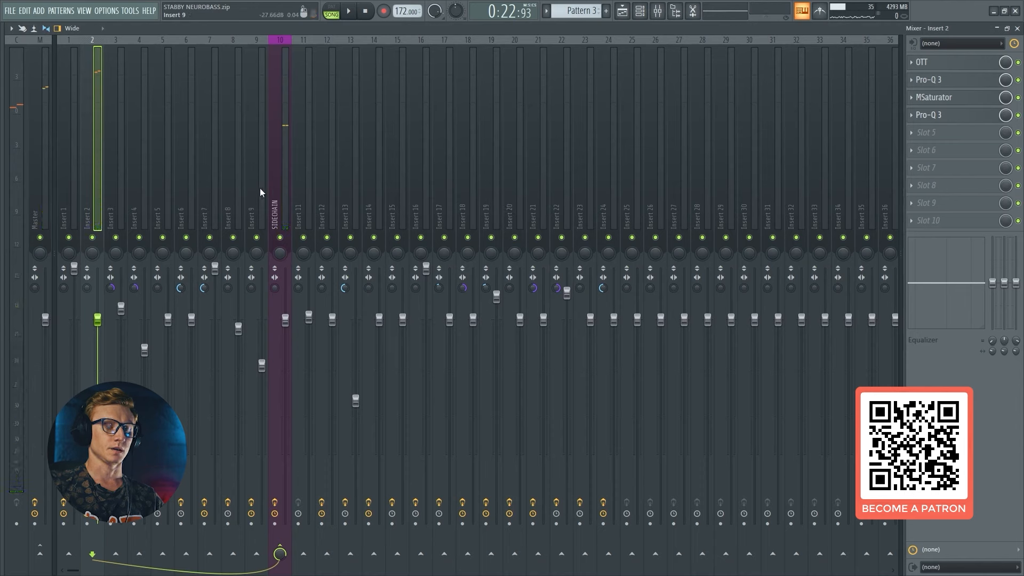
# Select the SIDECHAIN mixer track and review its MSaturator's settings.
pyautogui.click(279, 189)
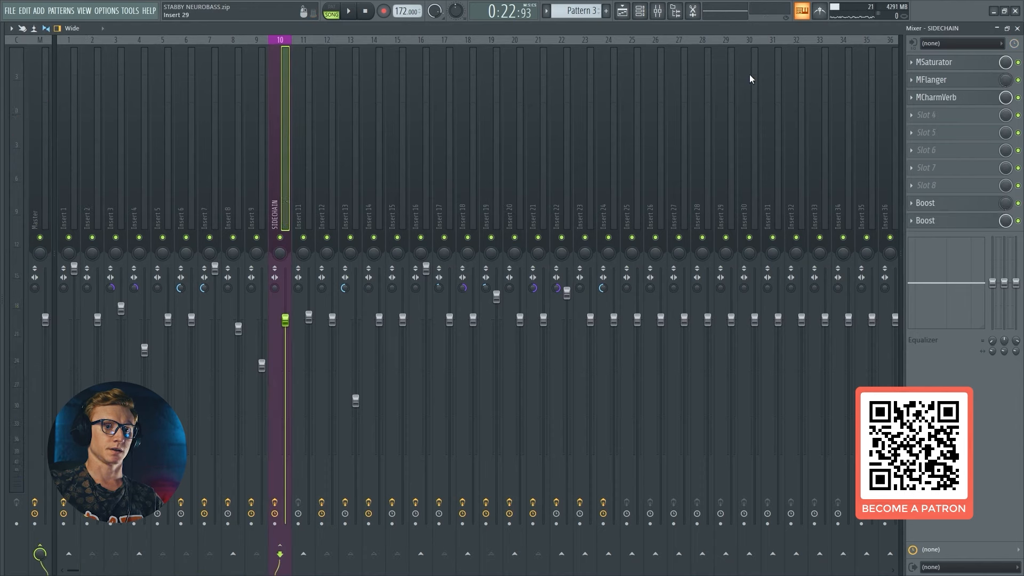
pyautogui.click(933, 62)
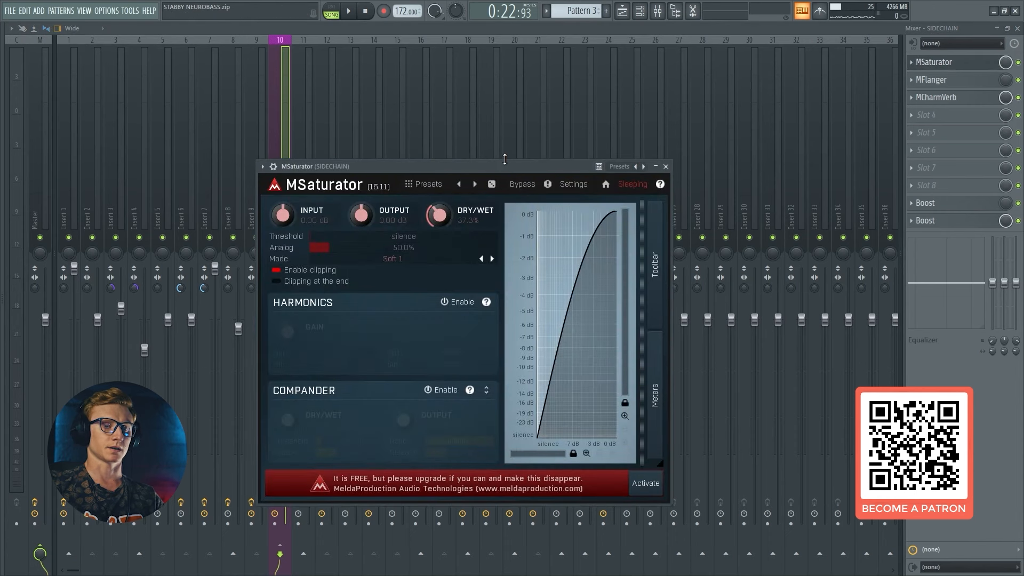
pyautogui.moveTo(504, 159); pyautogui.dragTo(504, 158)
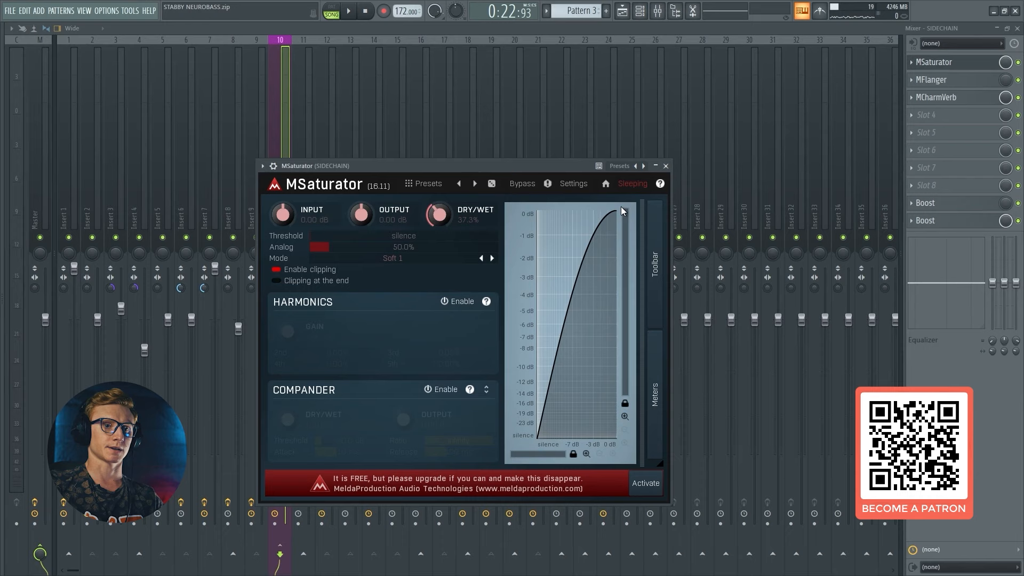
pyautogui.click(934, 62)
# Examine the settings of the last Boost plugin on the SIDECHAIN track, and close it.
pyautogui.click(925, 220)
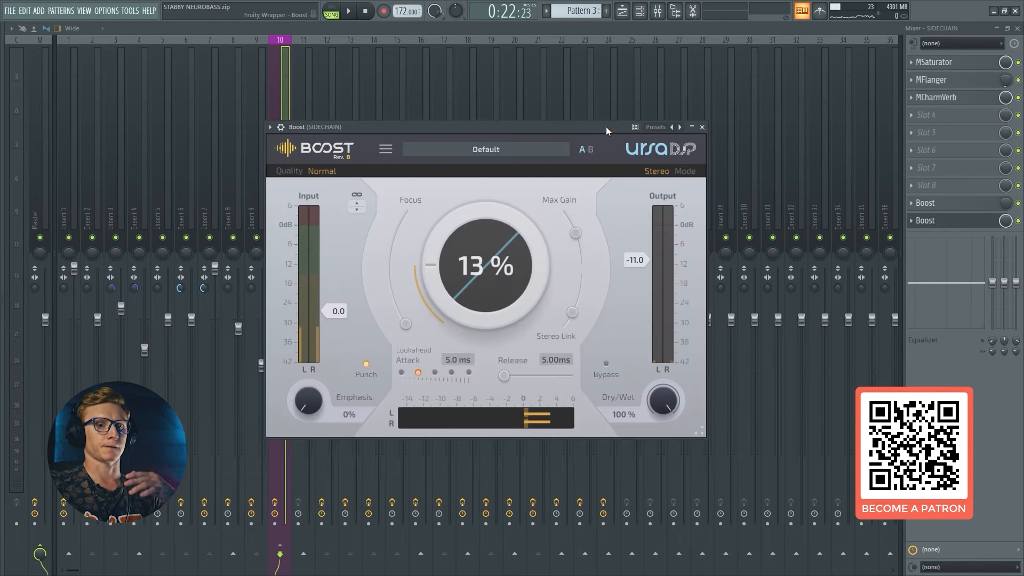
pyautogui.click(955, 222)
pyautogui.click(954, 224)
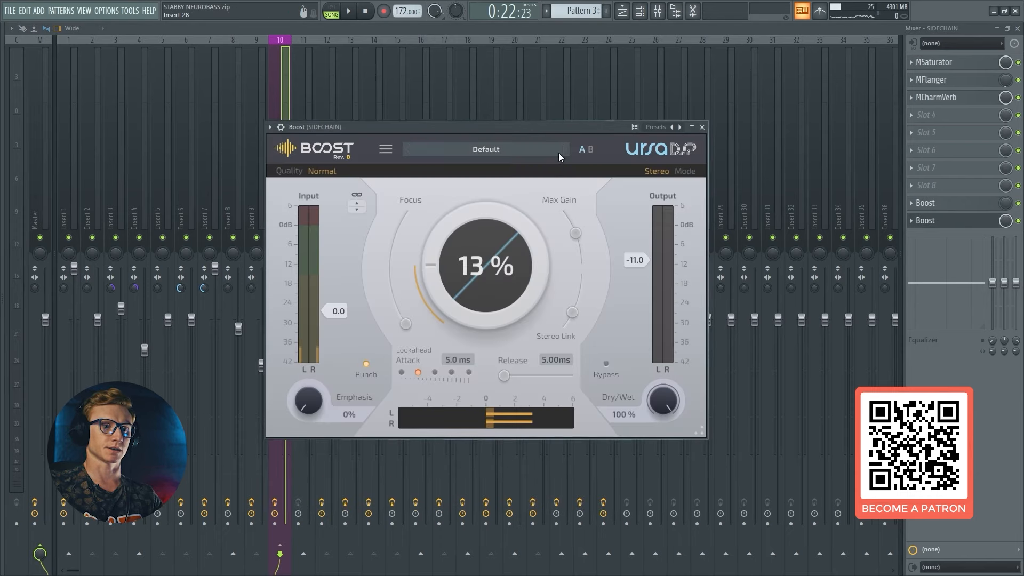
pyautogui.moveTo(574, 127); pyautogui.dragTo(578, 125)
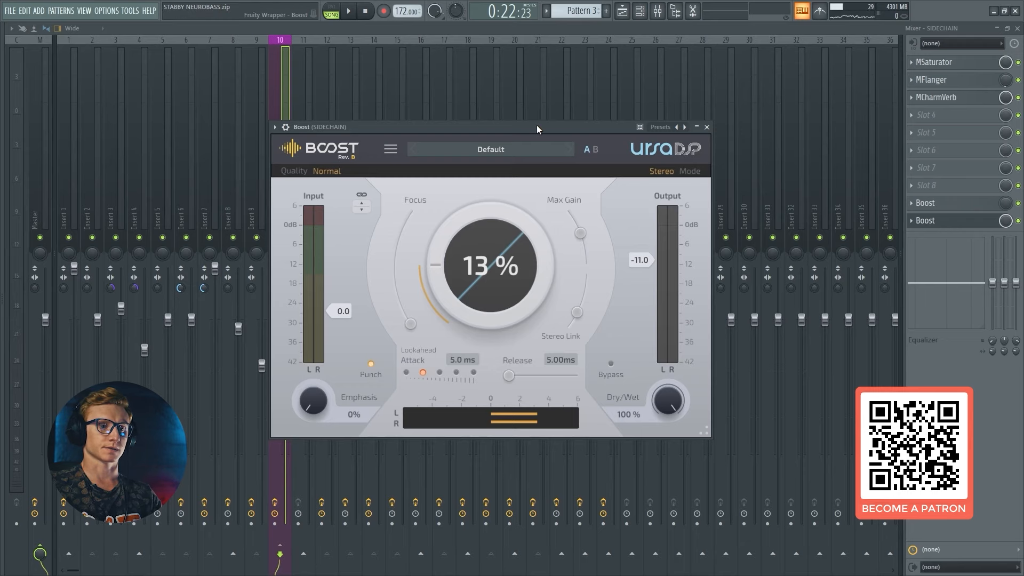
pyautogui.moveTo(536, 125); pyautogui.dragTo(556, 122)
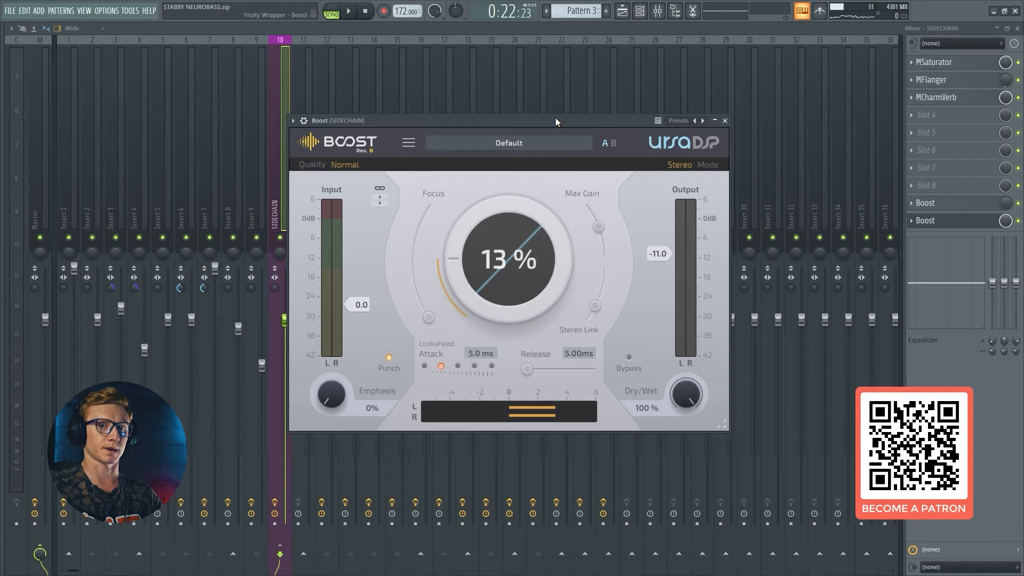
pyautogui.moveTo(517, 124); pyautogui.dragTo(513, 121)
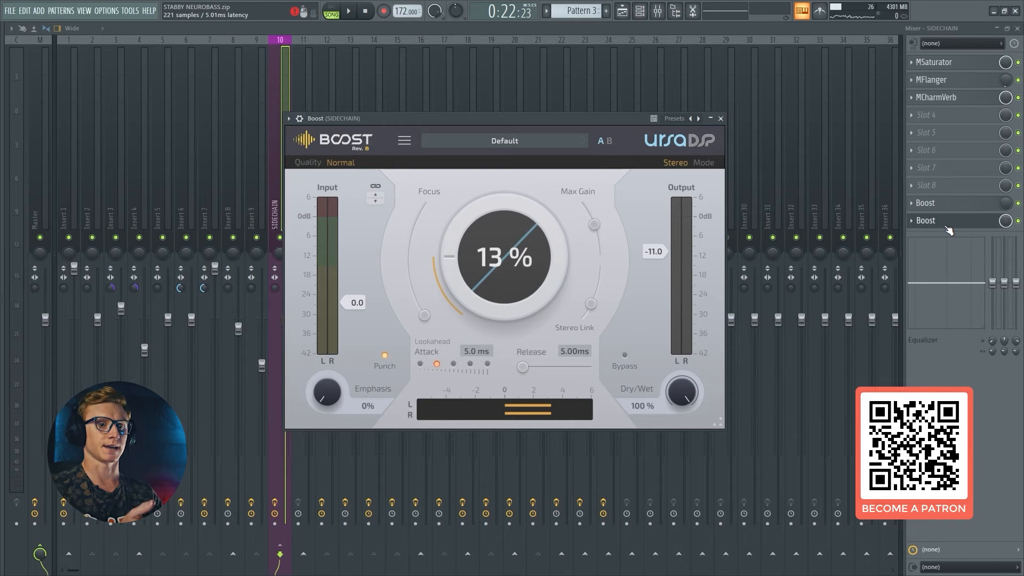
pyautogui.moveTo(598, 120); pyautogui.dragTo(602, 116)
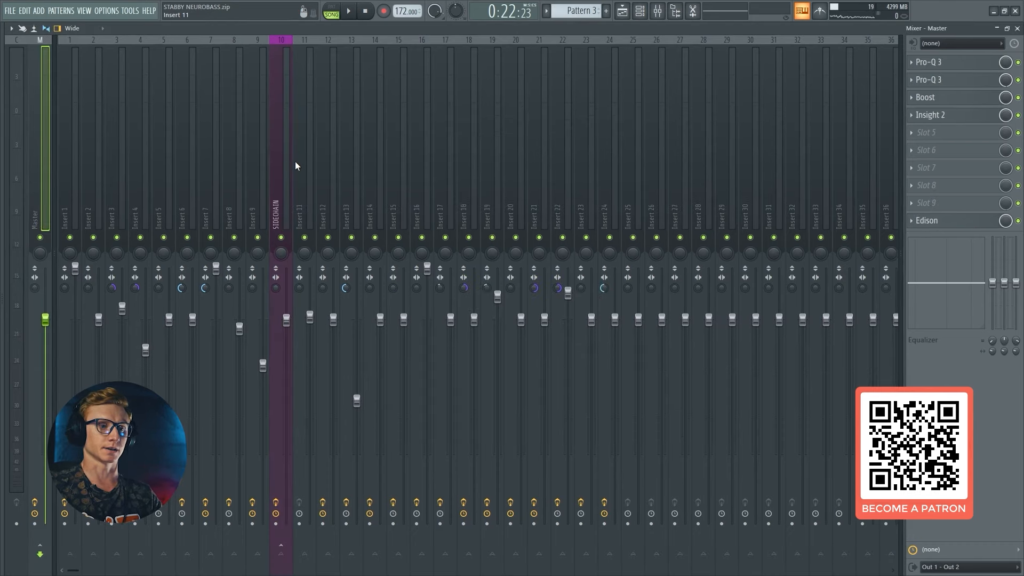
# Look through the channel rack's Serum channels and bring the full playlist arrangement into view.
pyautogui.click(658, 11)
pyautogui.click(640, 11)
pyautogui.scroll(-1, 315, 201)
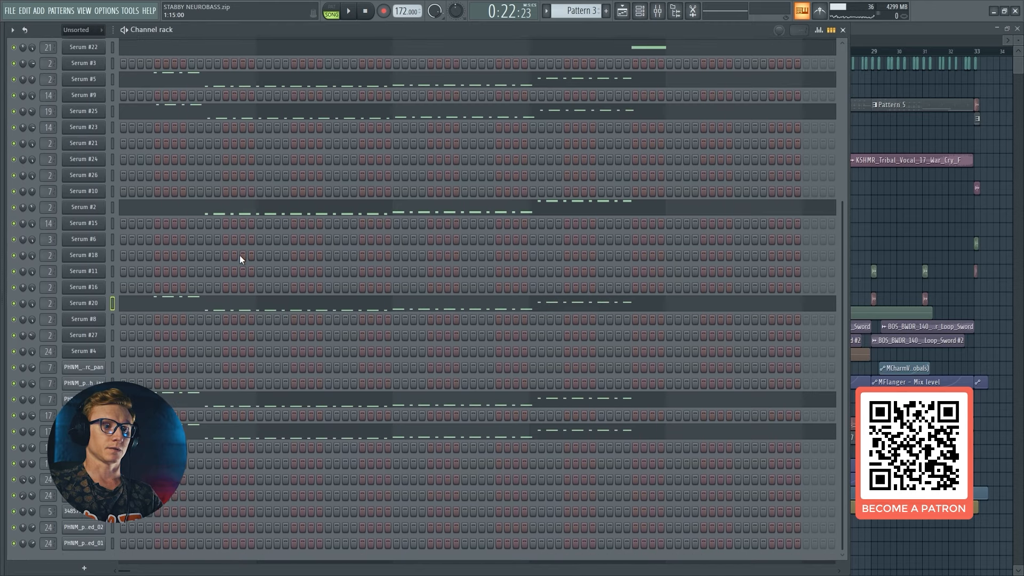
pyautogui.scroll(2, 239, 256)
pyautogui.scroll(-2, 233, 256)
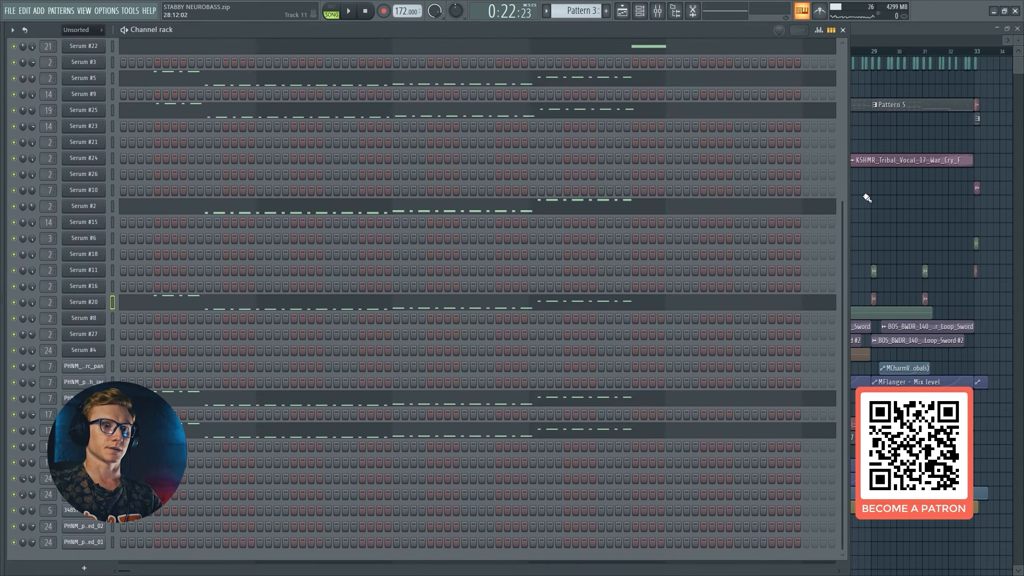
pyautogui.rightClick(864, 196)
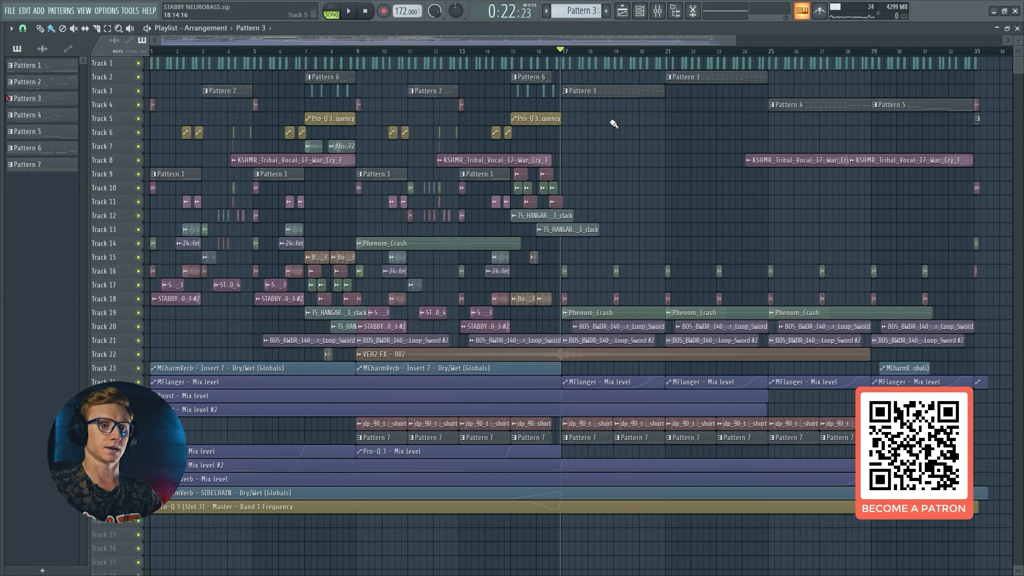
# Play the arrangement from bar 17 while checking the mixer levels, and play it again from the beginning.
pyautogui.click(350, 11)
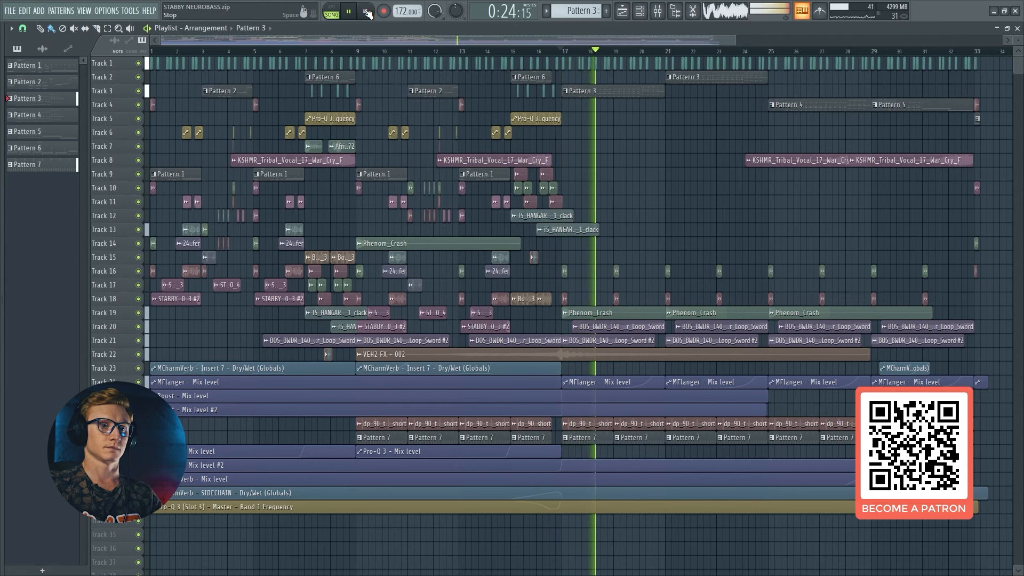
pyautogui.press('F9')
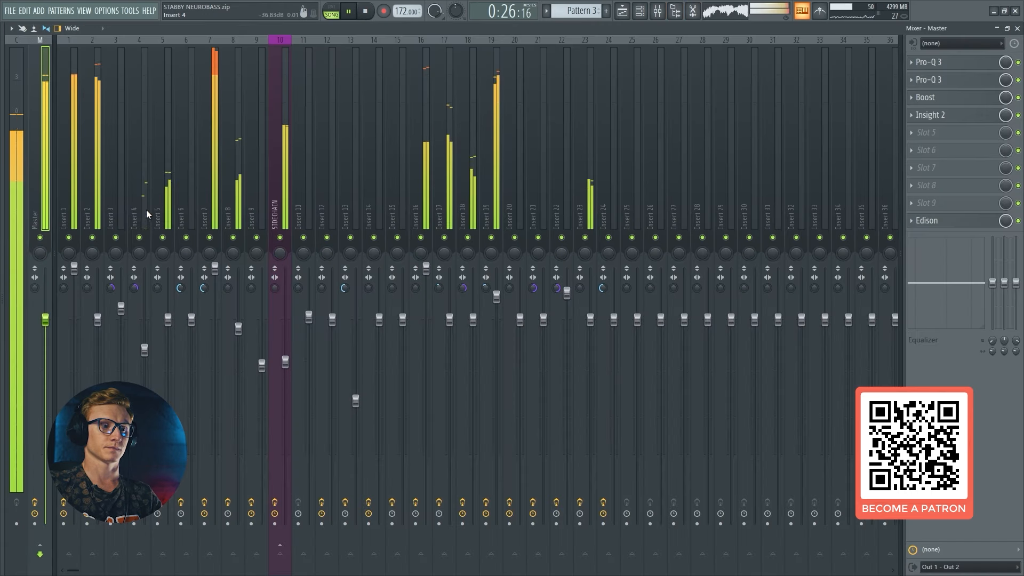
pyautogui.press('F5')
pyautogui.press('space')
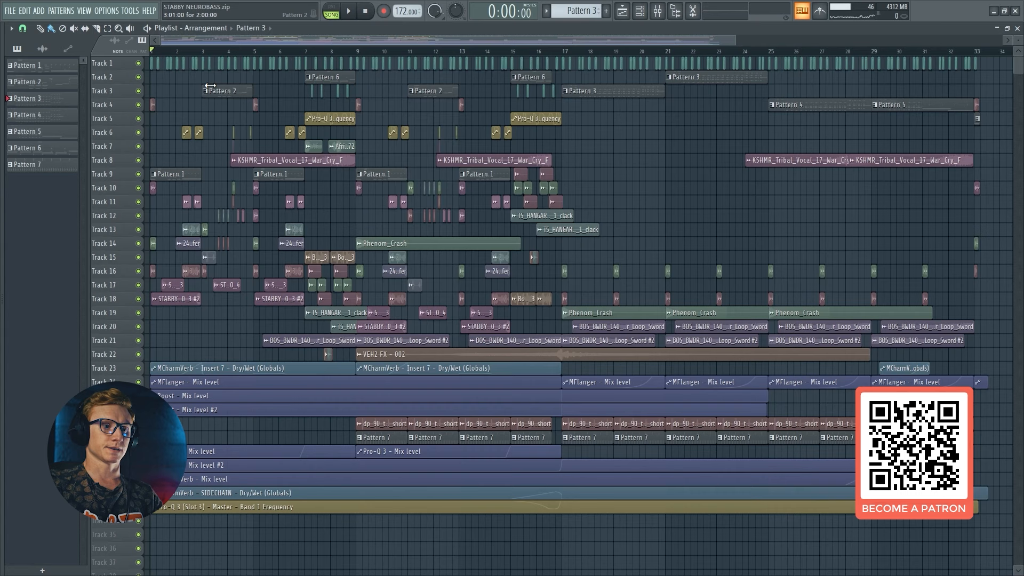
pyautogui.click(353, 10)
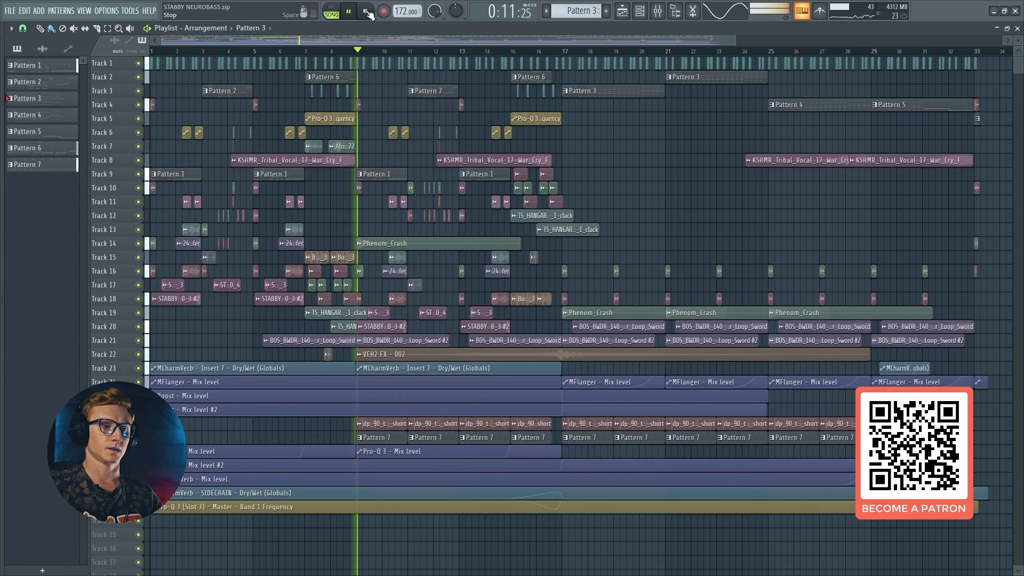
pyautogui.click(367, 12)
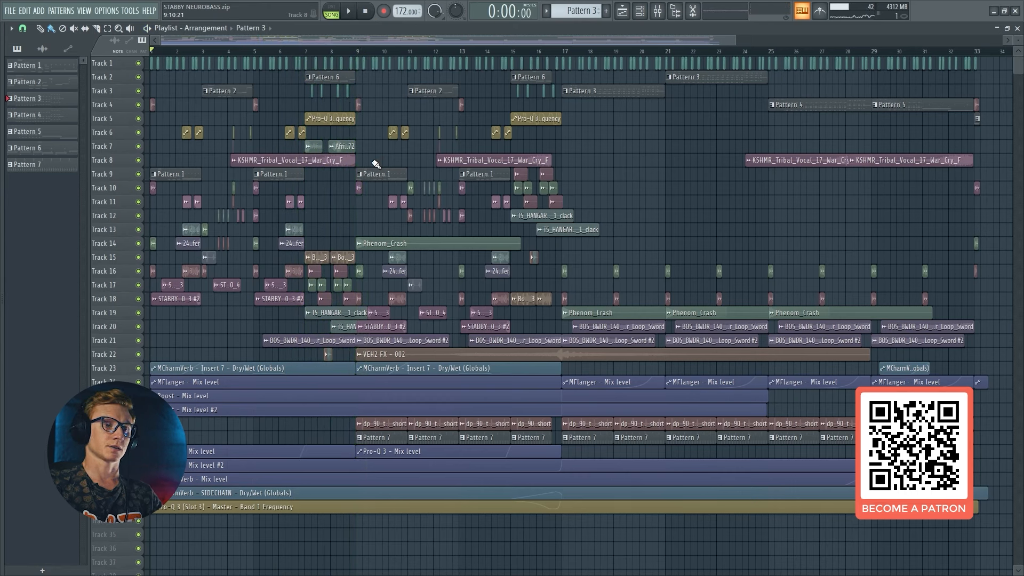